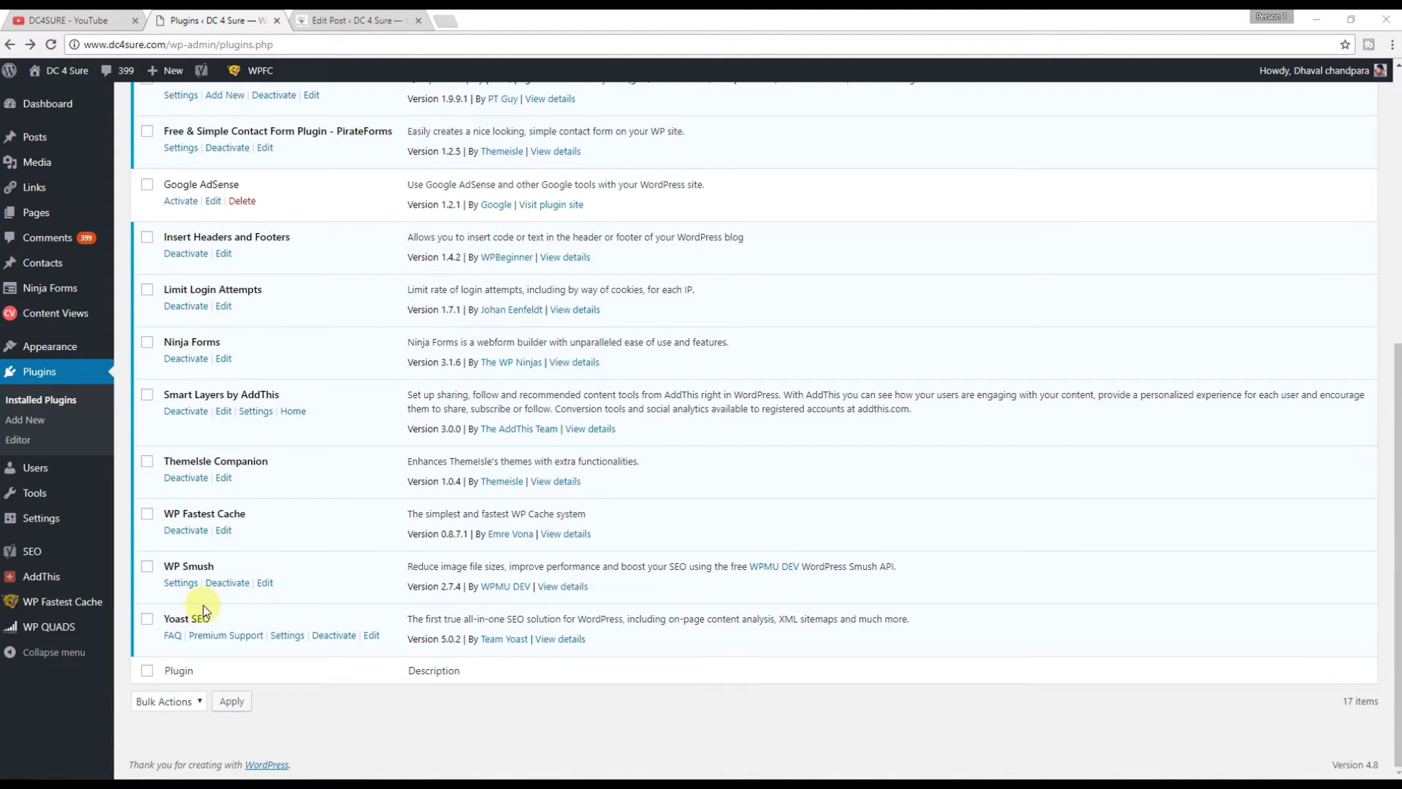
Open the Yoast SEO plugin's settings and review the Features options, from readability analysis through the text link counter.
{"action": "left_click", "coordinate": [287, 635]}
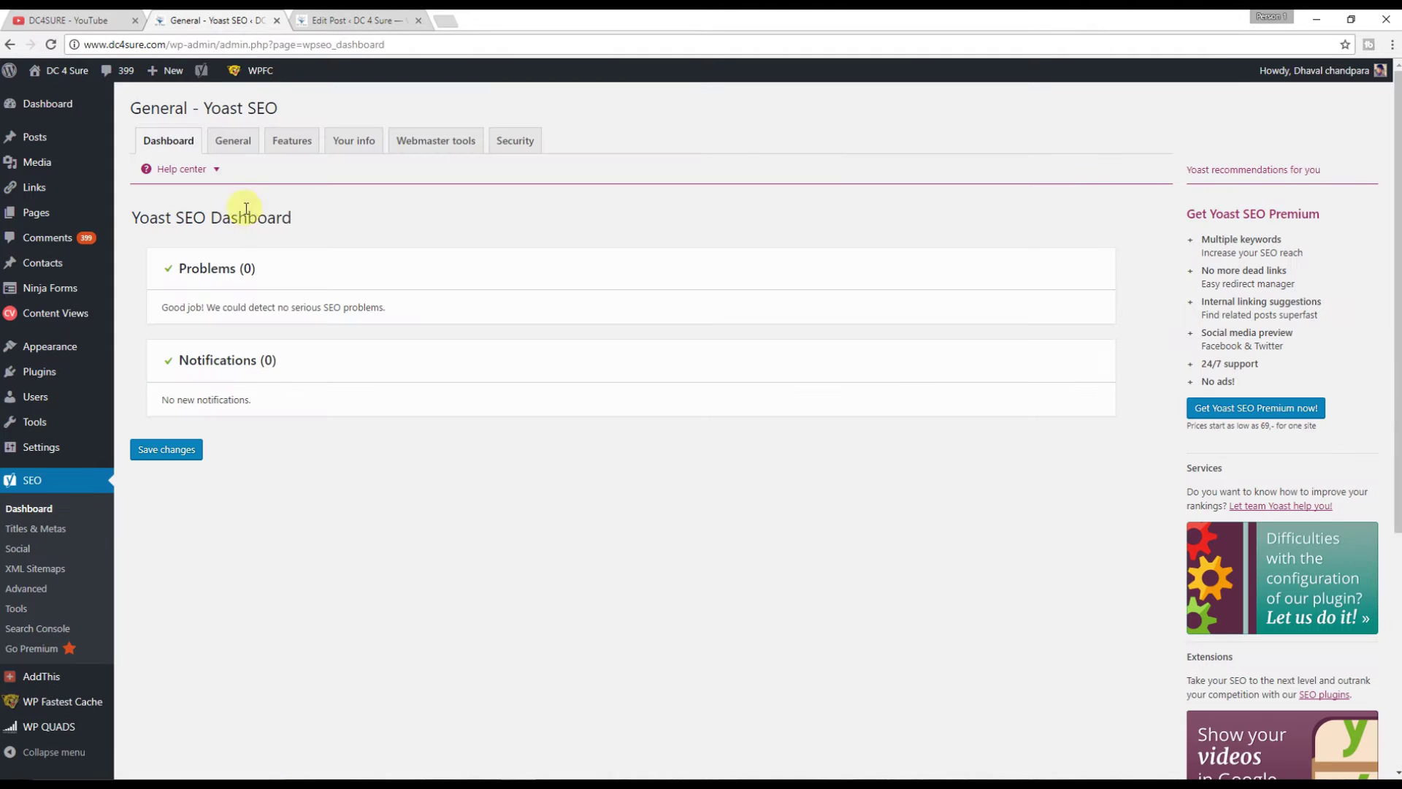
{"action": "left_click", "coordinate": [272, 146]}
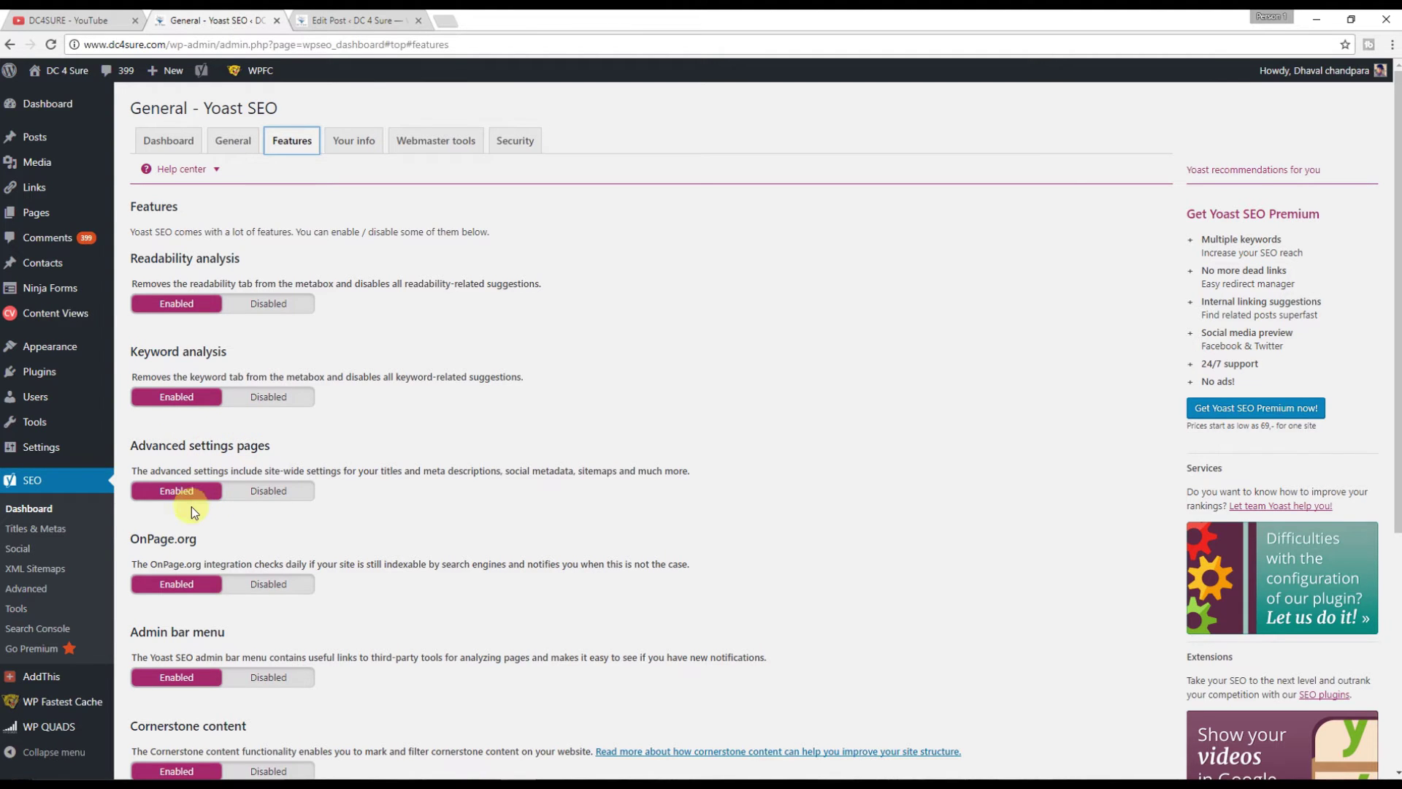
{"action": "scroll", "coordinate": [191, 506], "scroll_direction": "down", "scroll_amount": 1}
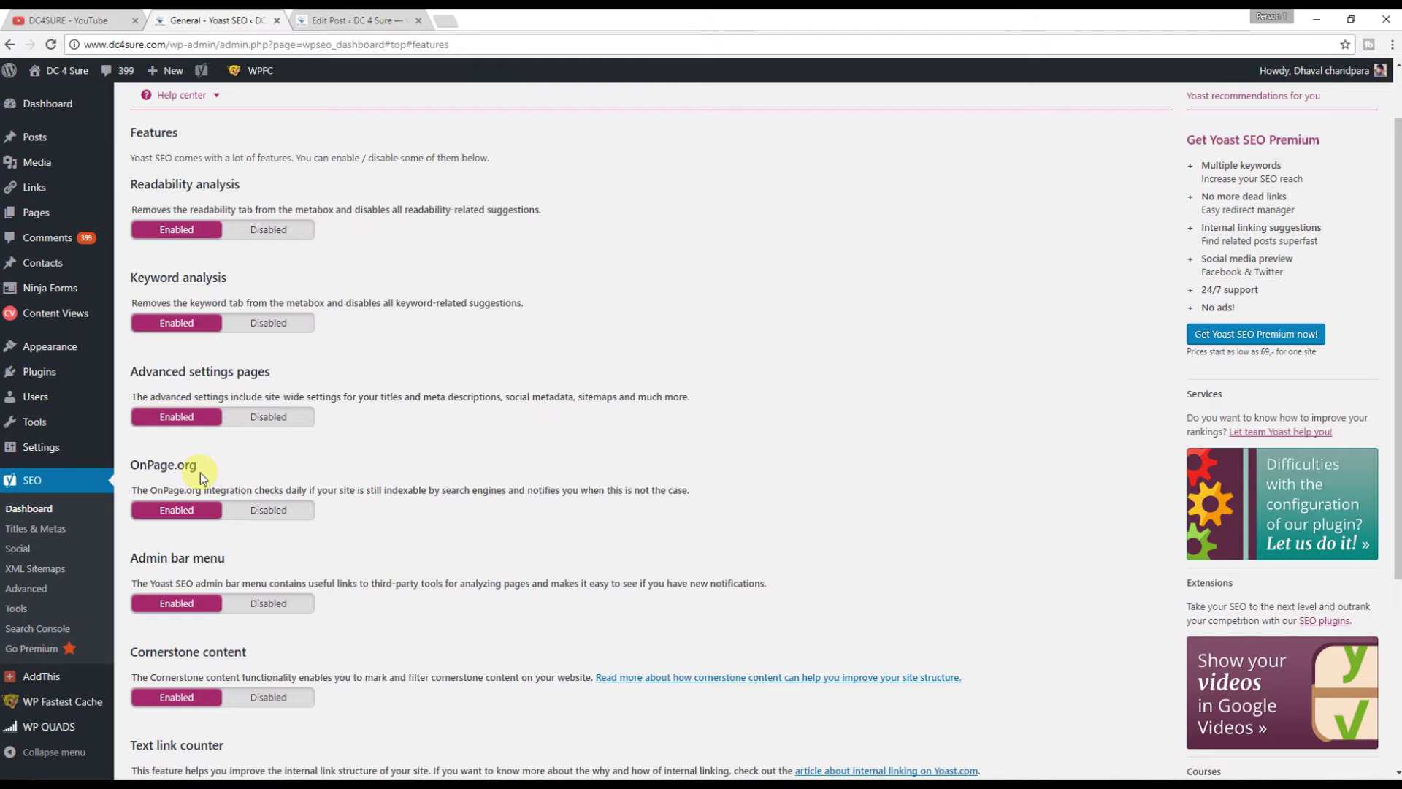
{"action": "scroll", "coordinate": [201, 475], "scroll_direction": "down", "scroll_amount": 3}
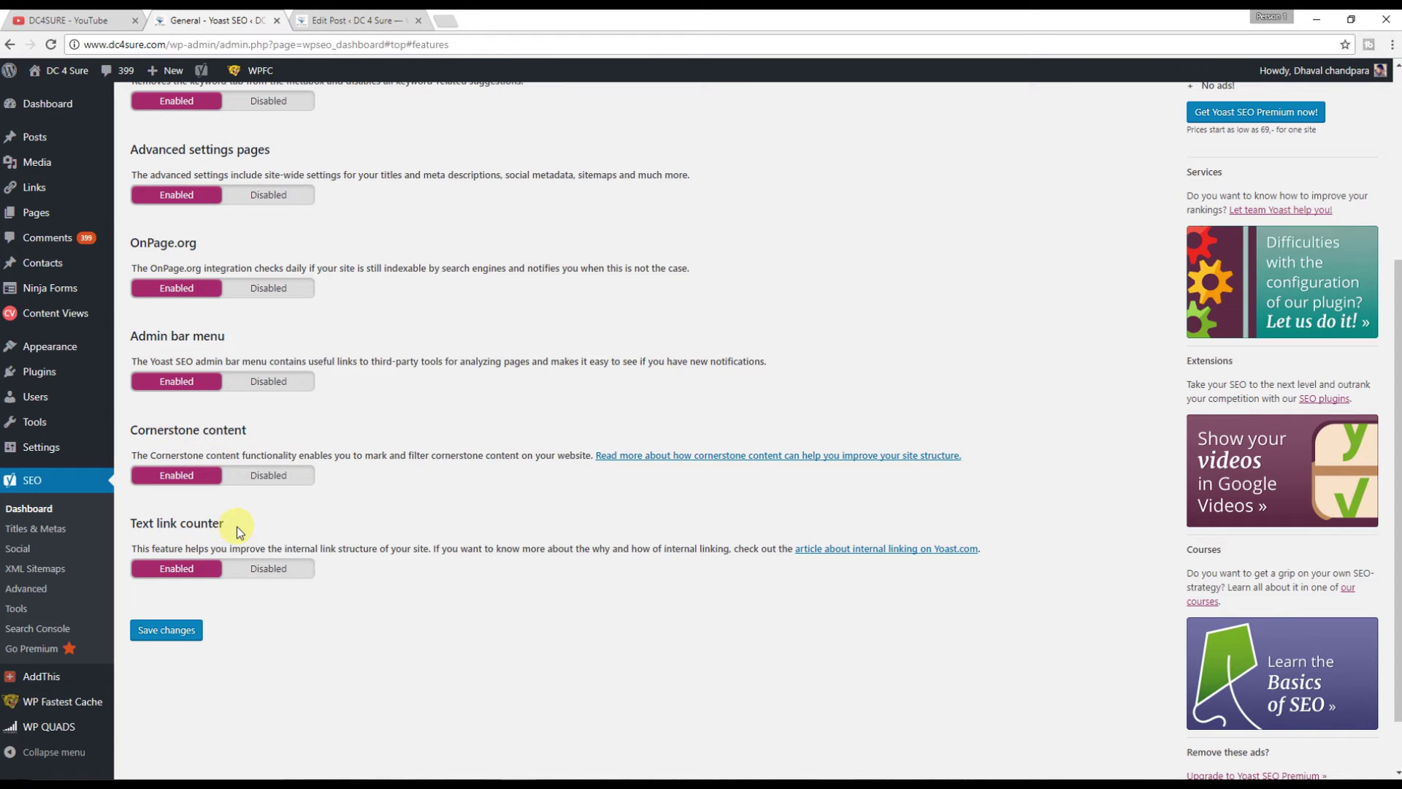
{"action": "scroll", "coordinate": [237, 526], "scroll_direction": "up", "scroll_amount": 4}
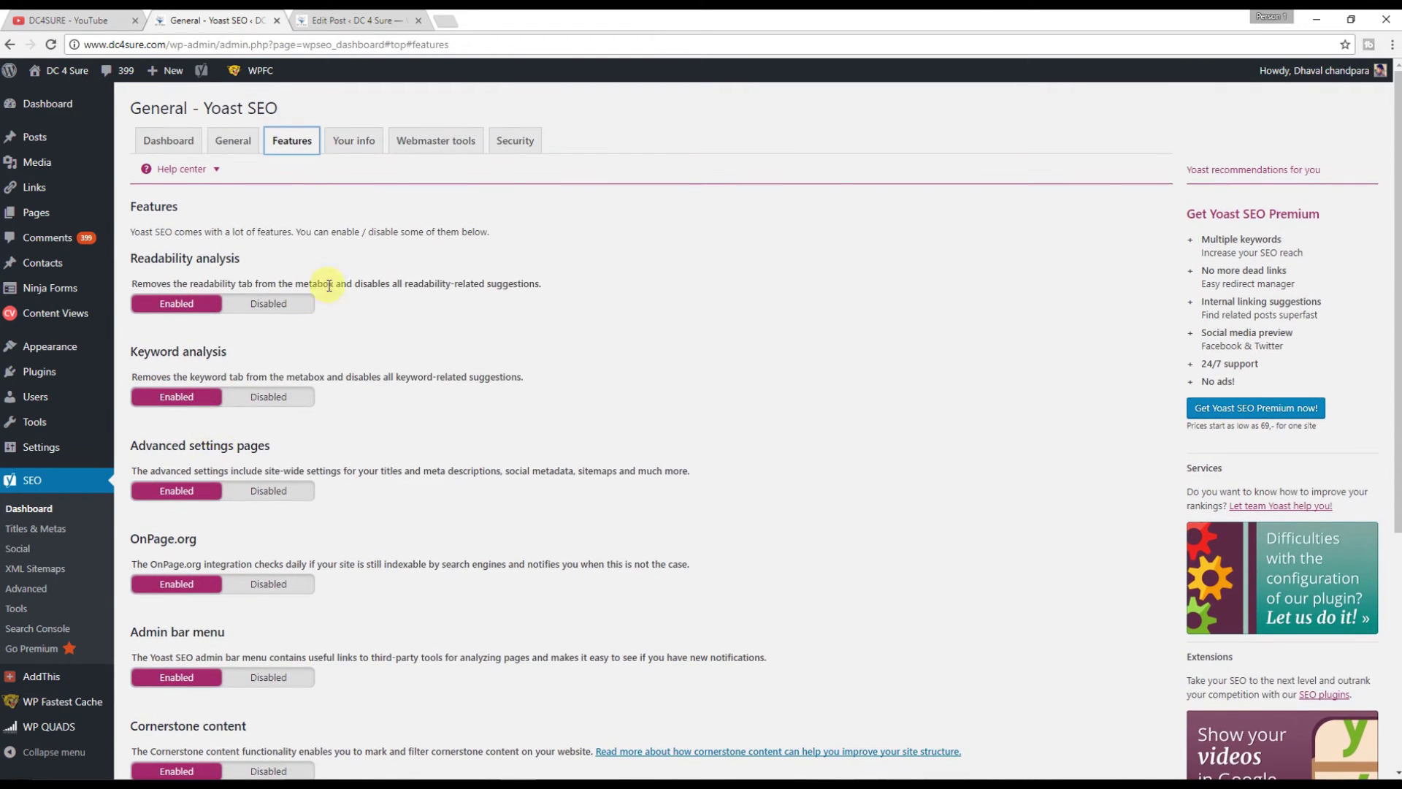
Review Yoast SEO's website and person information, the webmaster tools verification fields and the security setting.
{"action": "left_click", "coordinate": [368, 145]}
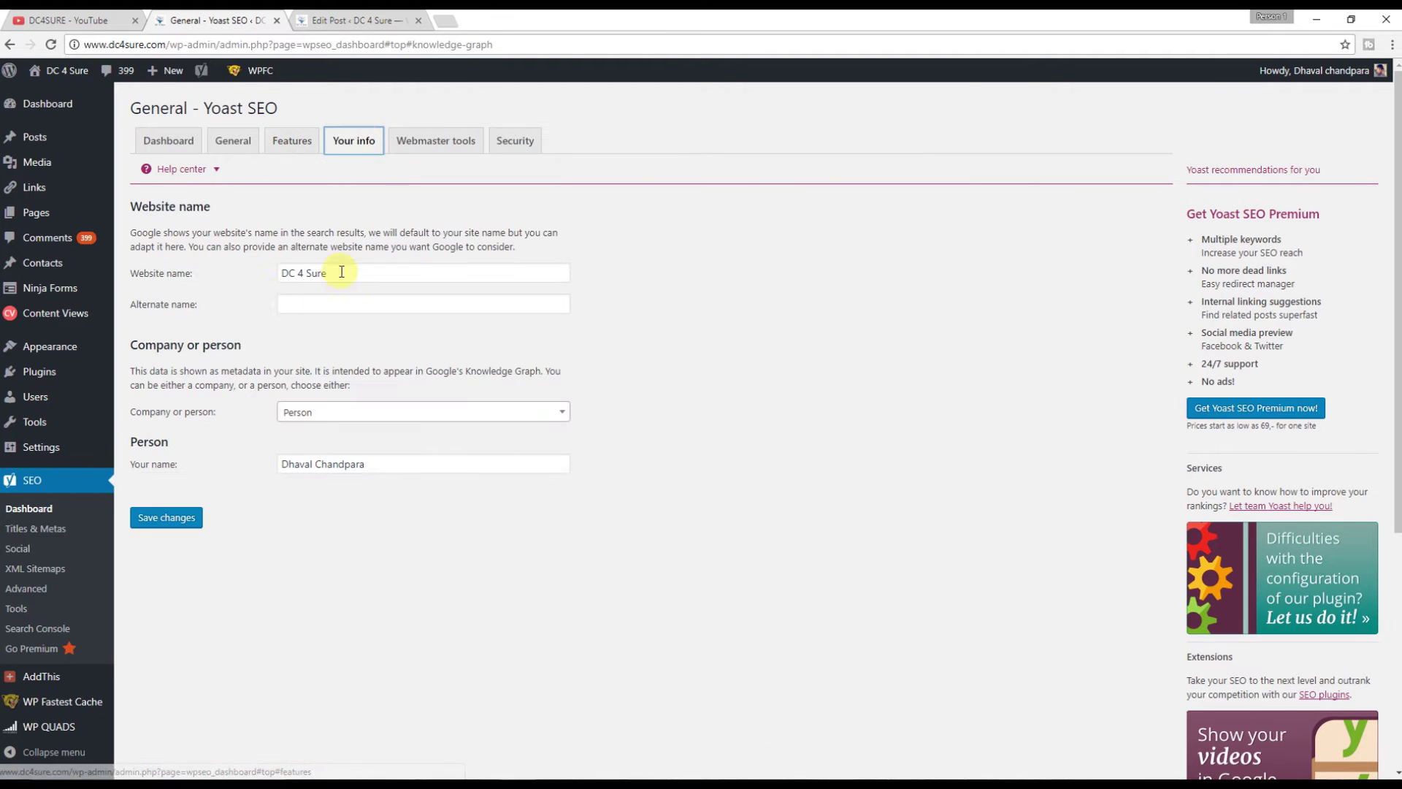
{"action": "left_click", "coordinate": [423, 149]}
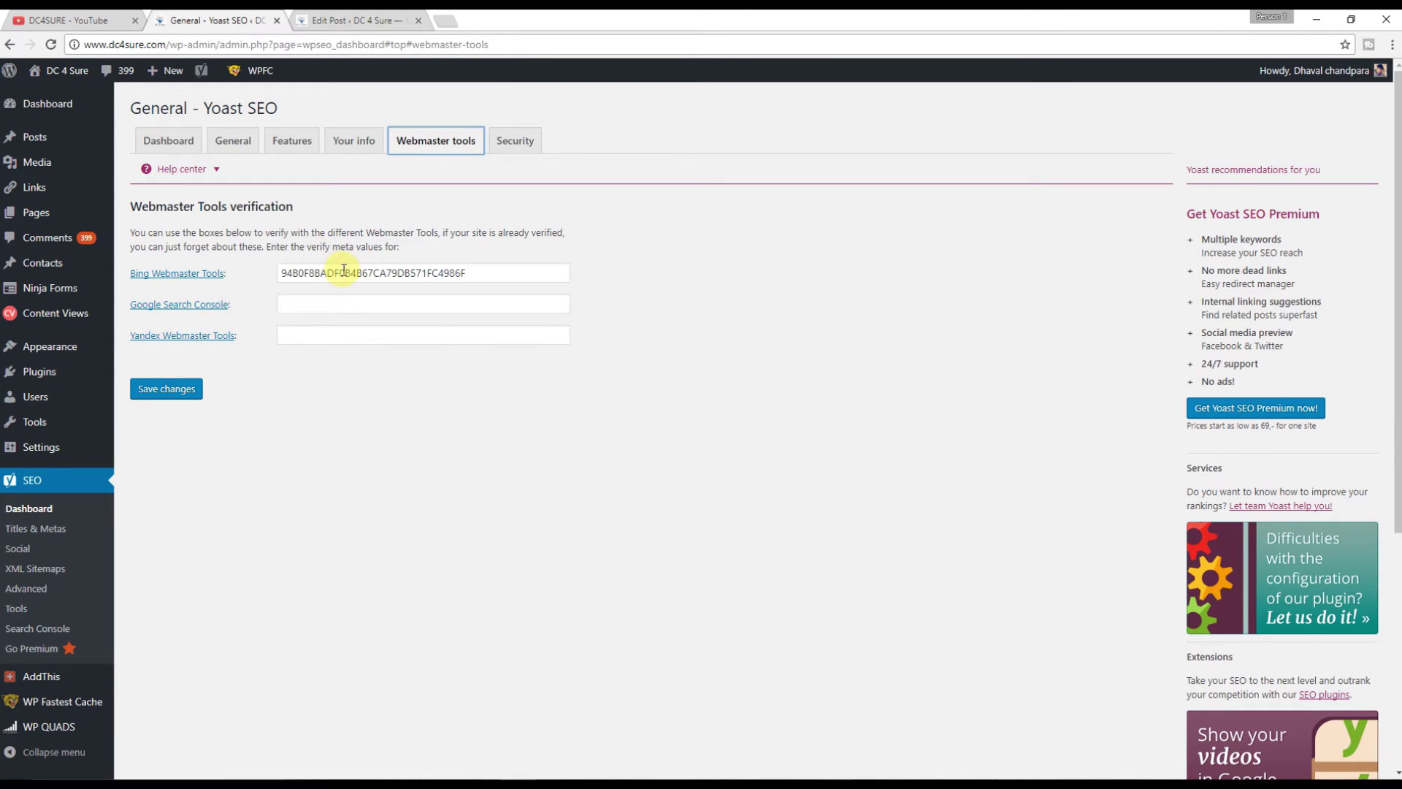
{"action": "left_click", "coordinate": [501, 149]}
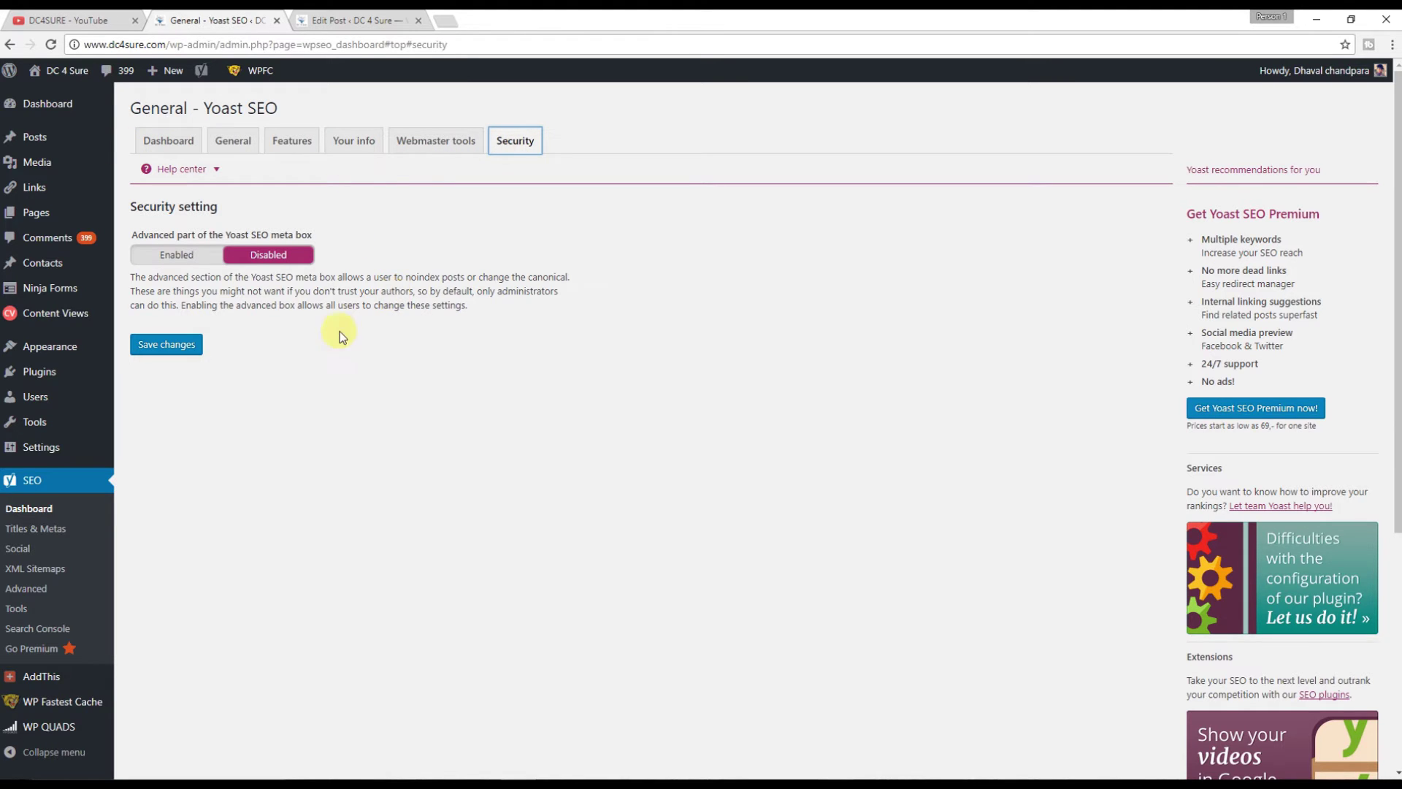
Review Yoast SEO's title separator, social profile and XML sitemap settings, including the note about generating the sitemap.
{"action": "left_click", "coordinate": [30, 527]}
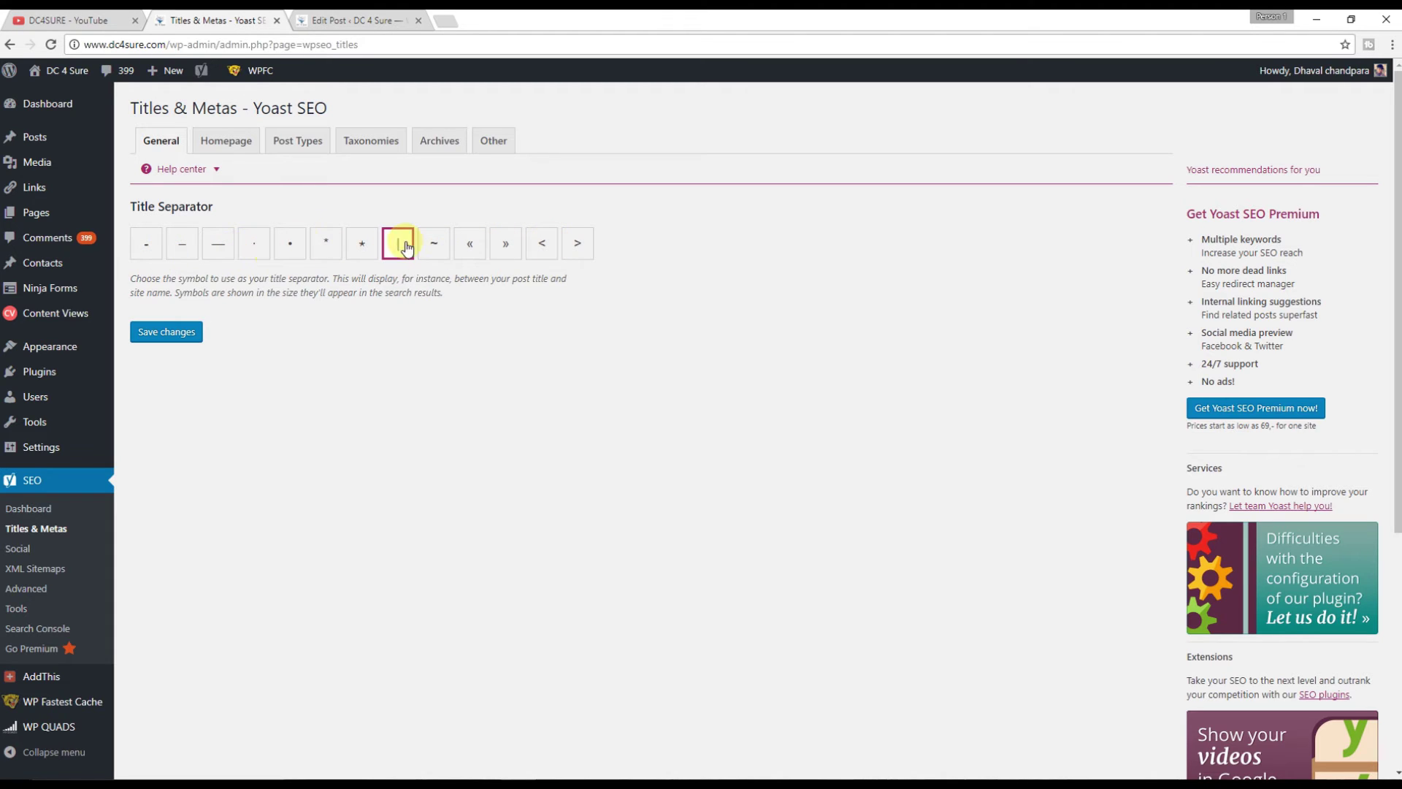
{"action": "left_click", "coordinate": [31, 552]}
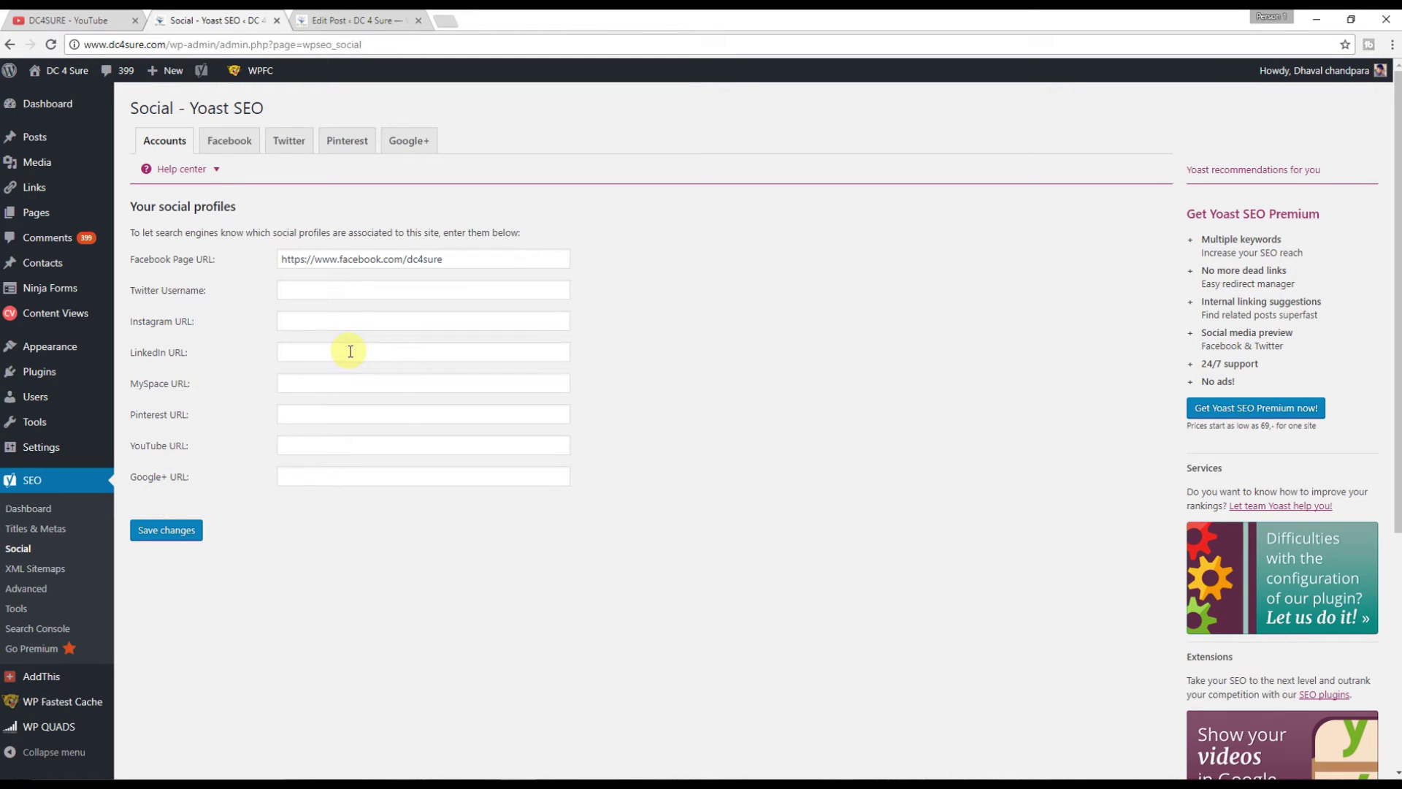
{"action": "left_click", "coordinate": [35, 566]}
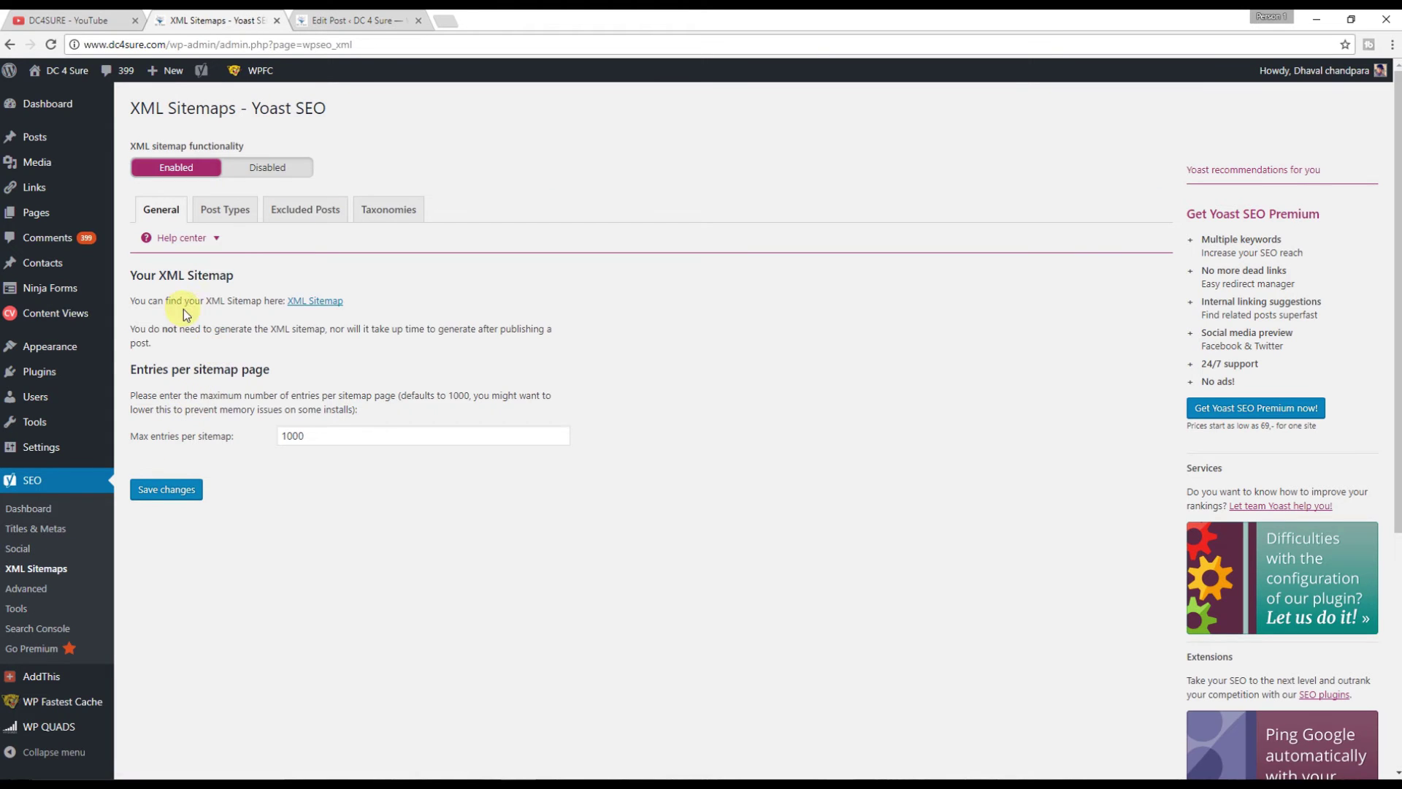
{"action": "left_click_drag", "start_coordinate": [127, 332], "coordinate": [171, 343]}
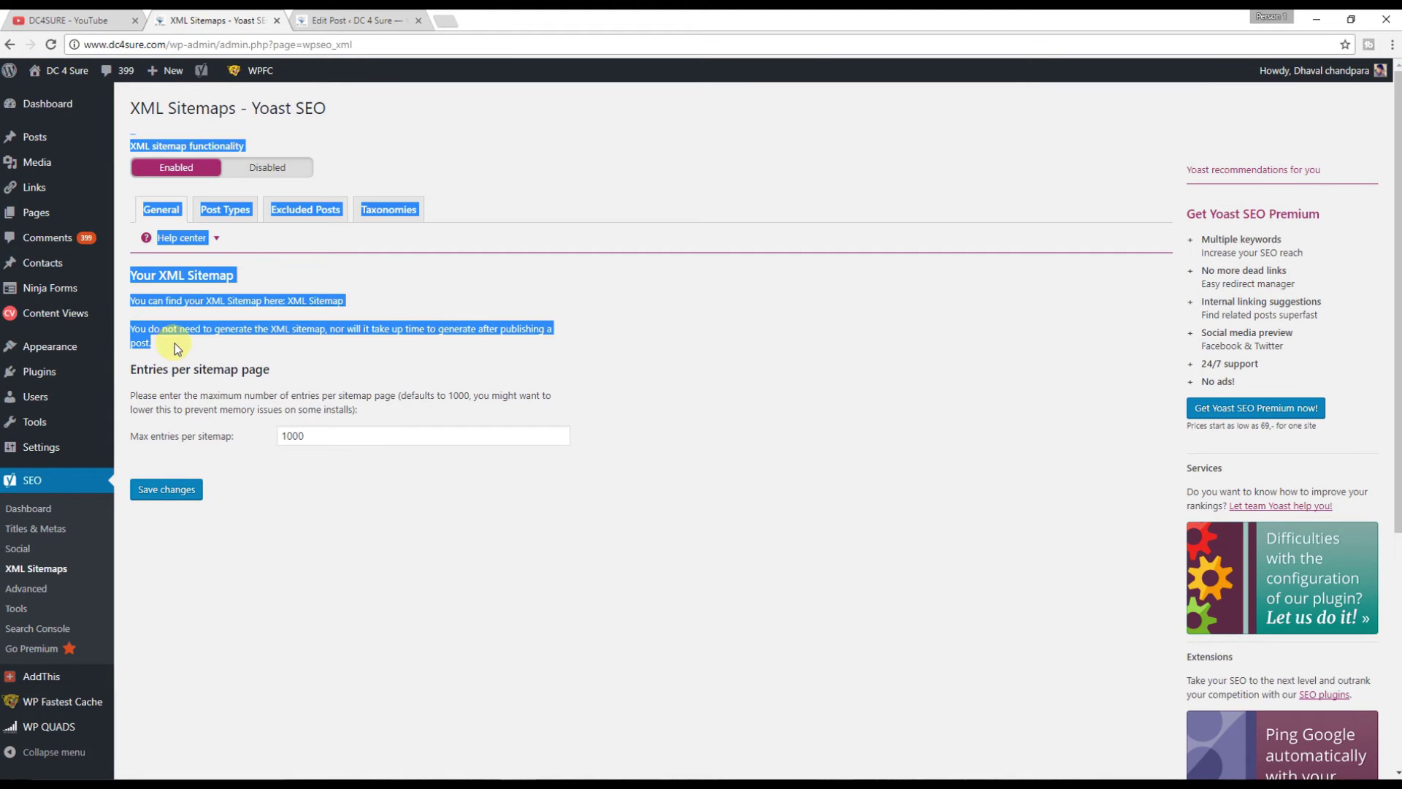
{"action": "left_click", "coordinate": [333, 476]}
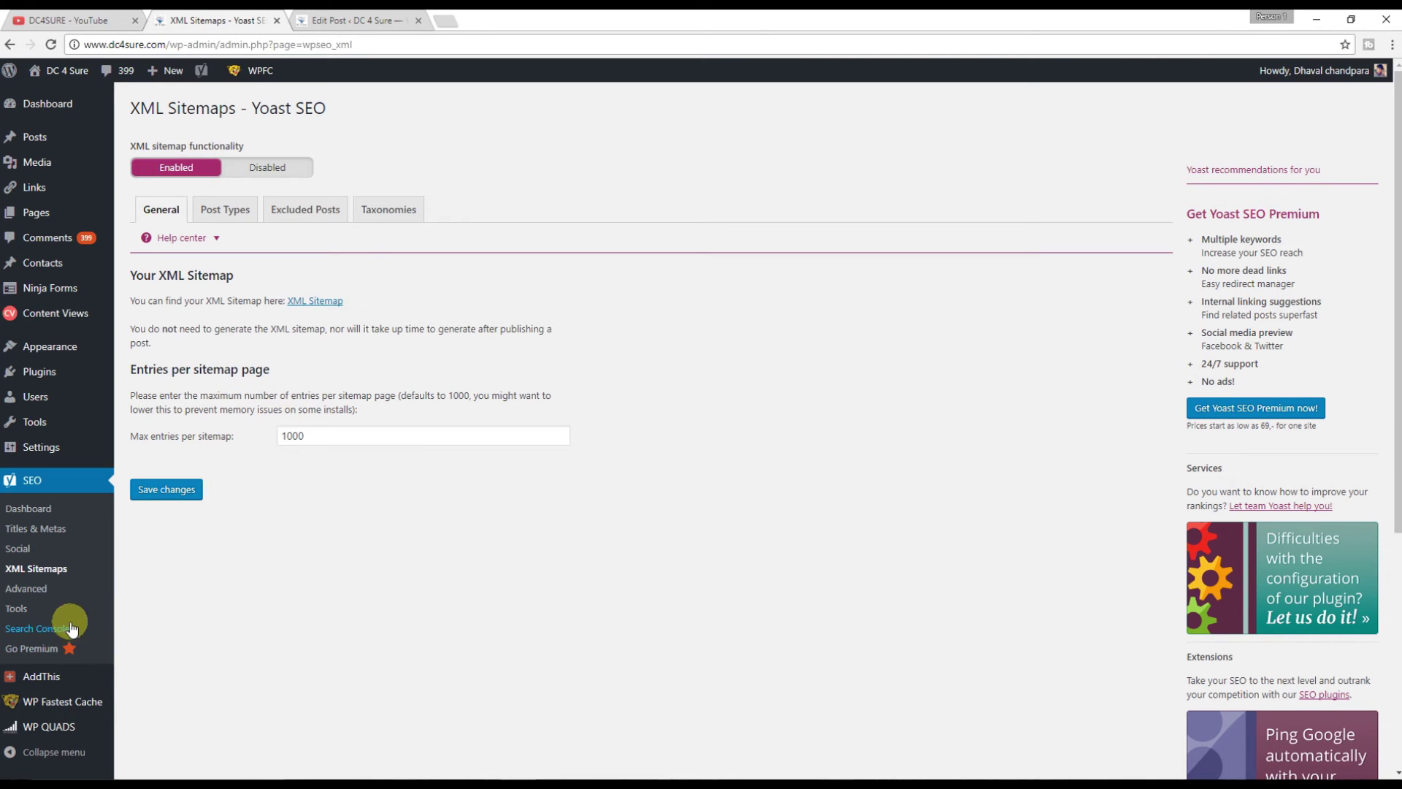
Look through Yoast SEO's Advanced breadcrumbs settings and the premium offer, highlighting the multiple focus keywords description.
{"action": "left_click", "coordinate": [54, 588]}
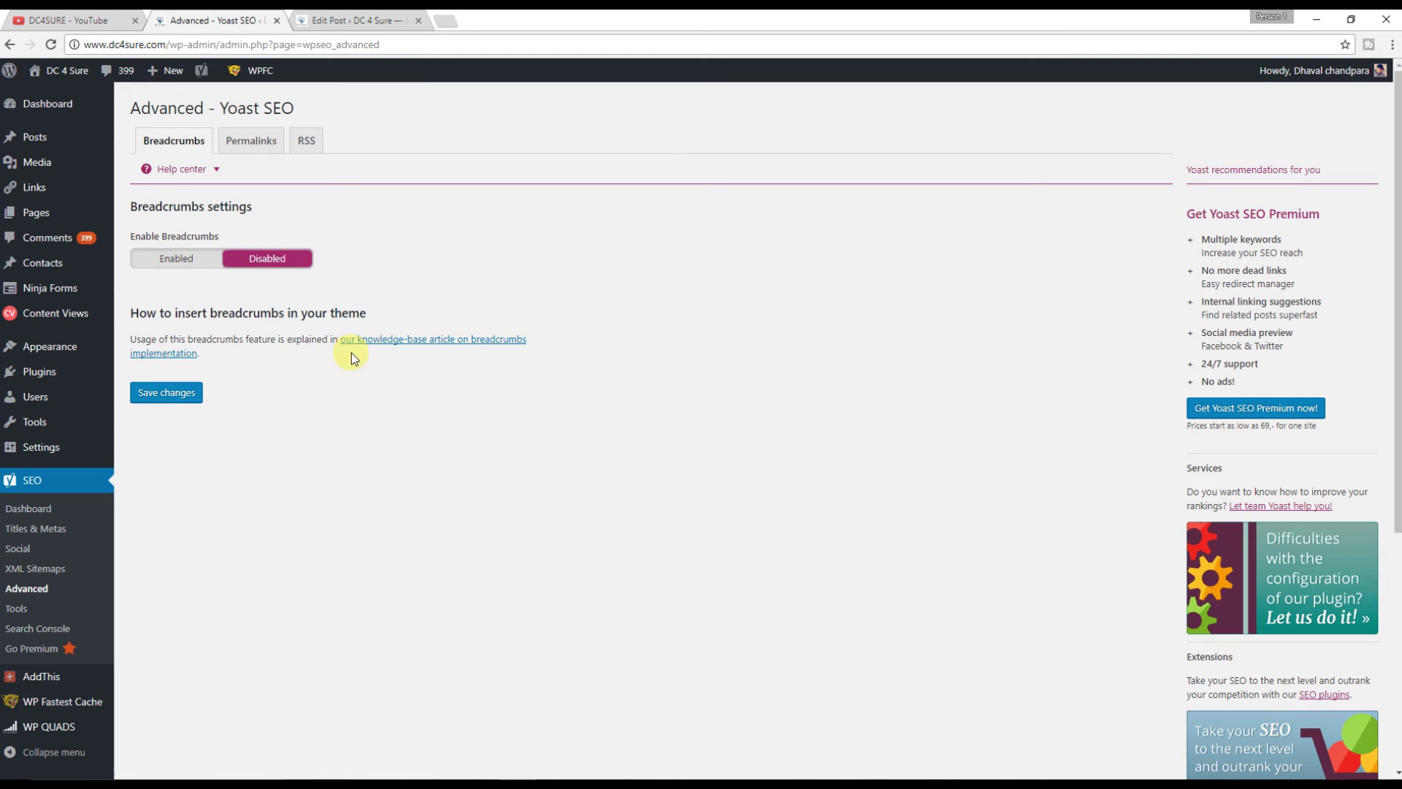
{"action": "left_click", "coordinate": [41, 629]}
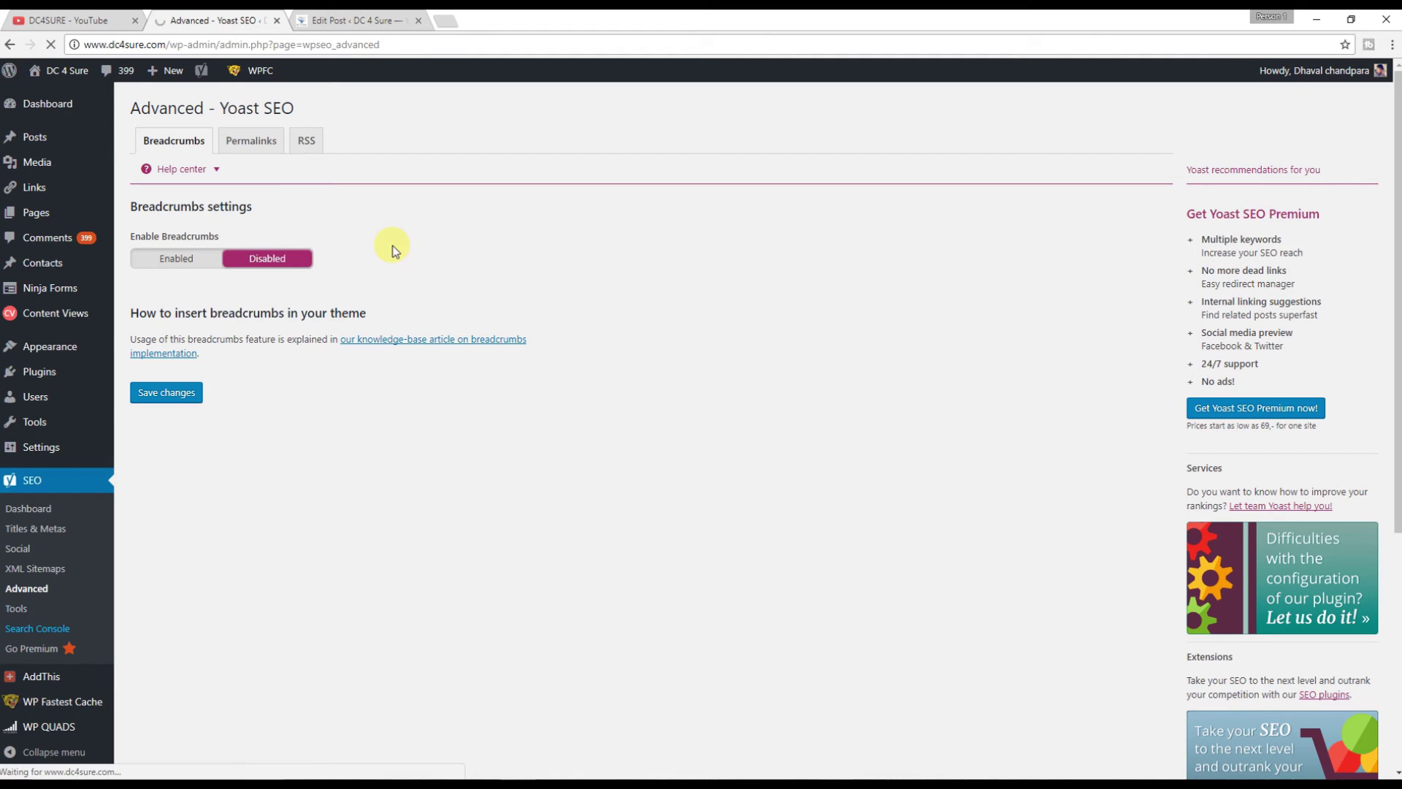
{"action": "left_click", "coordinate": [55, 650]}
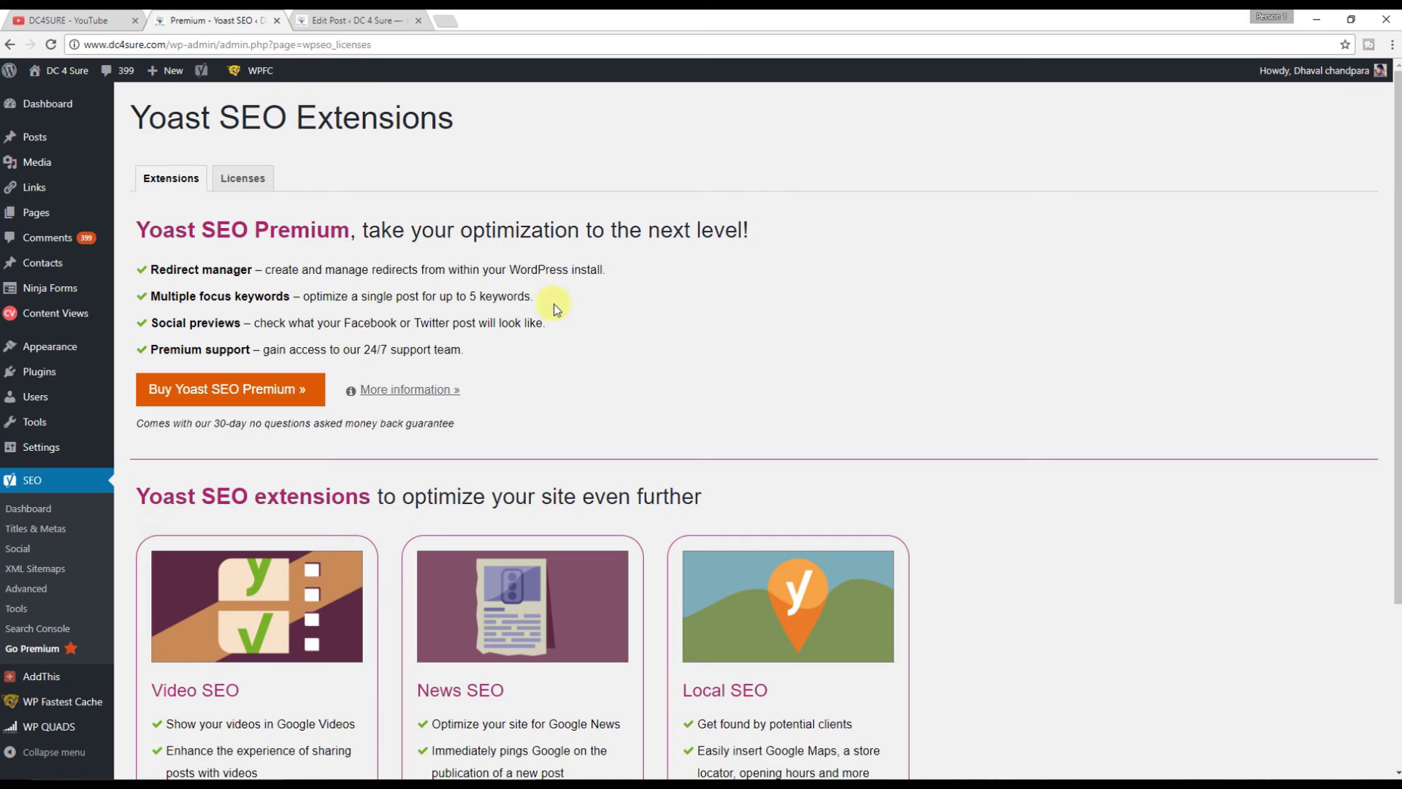
{"action": "left_click_drag", "start_coordinate": [553, 300], "coordinate": [343, 290]}
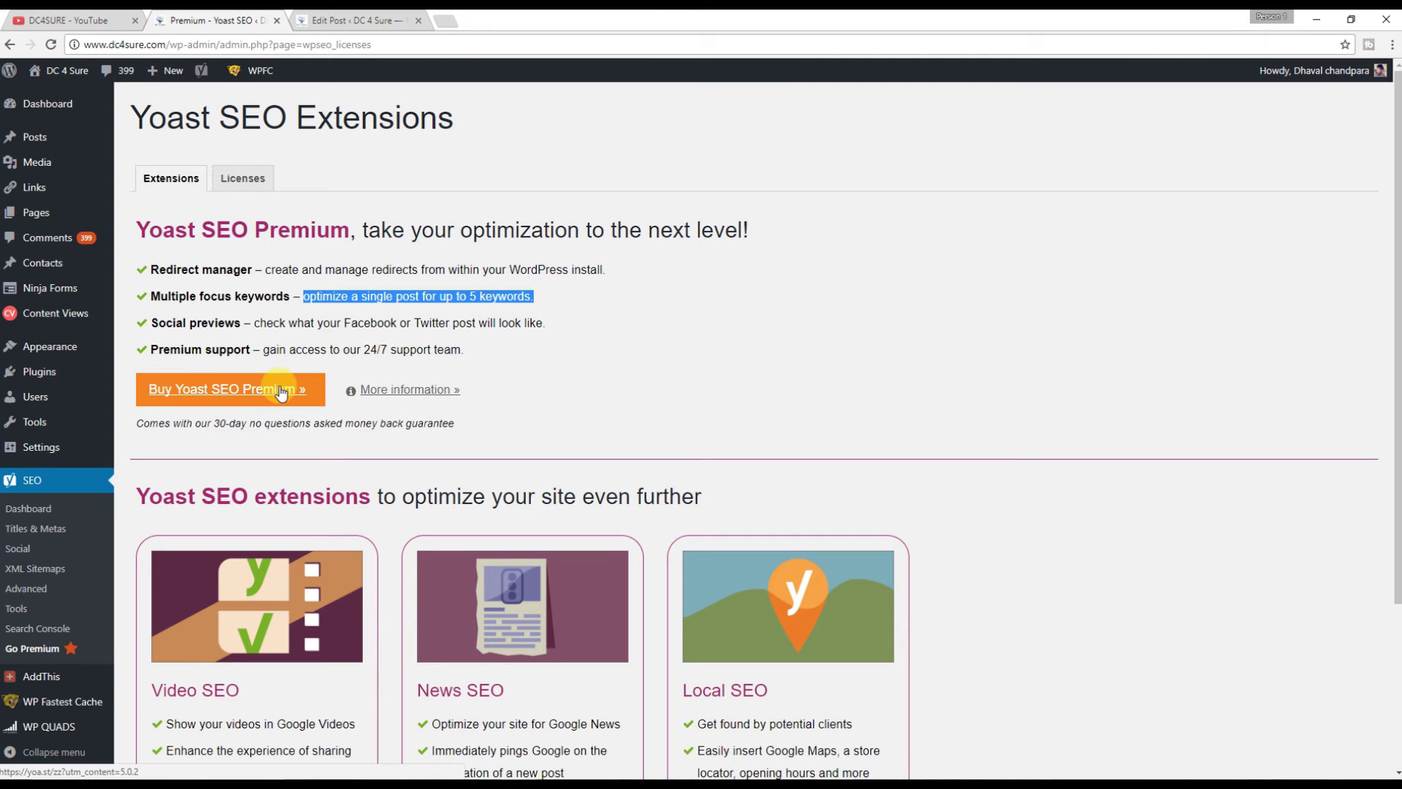
Switch to the Tiger Zinda Hai post being edited and check its Readability and SEO ratings in the publish details.
{"action": "left_click", "coordinate": [381, 16]}
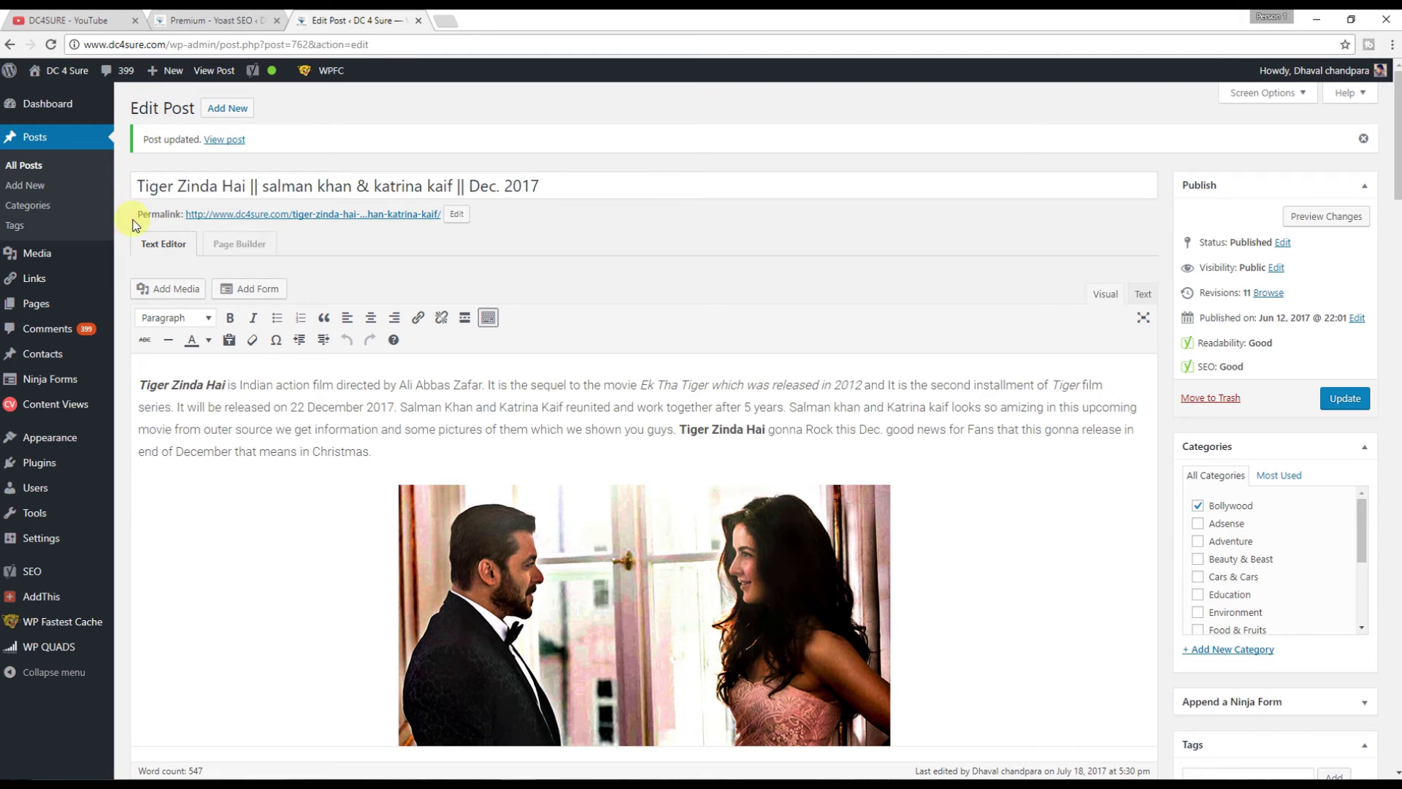
{"action": "scroll", "coordinate": [554, 358], "scroll_direction": "down", "scroll_amount": 2}
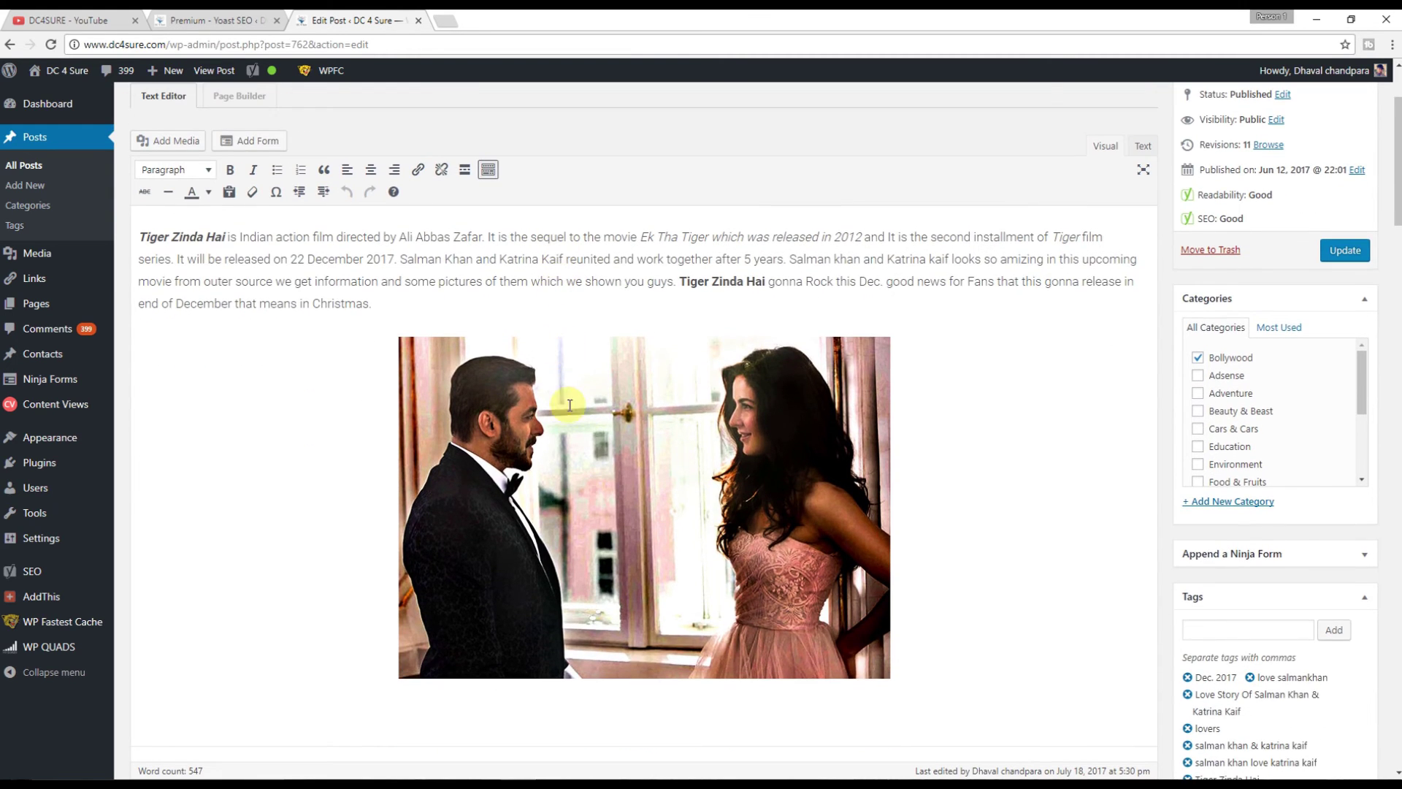
{"action": "scroll", "coordinate": [569, 416], "scroll_direction": "up", "scroll_amount": 1}
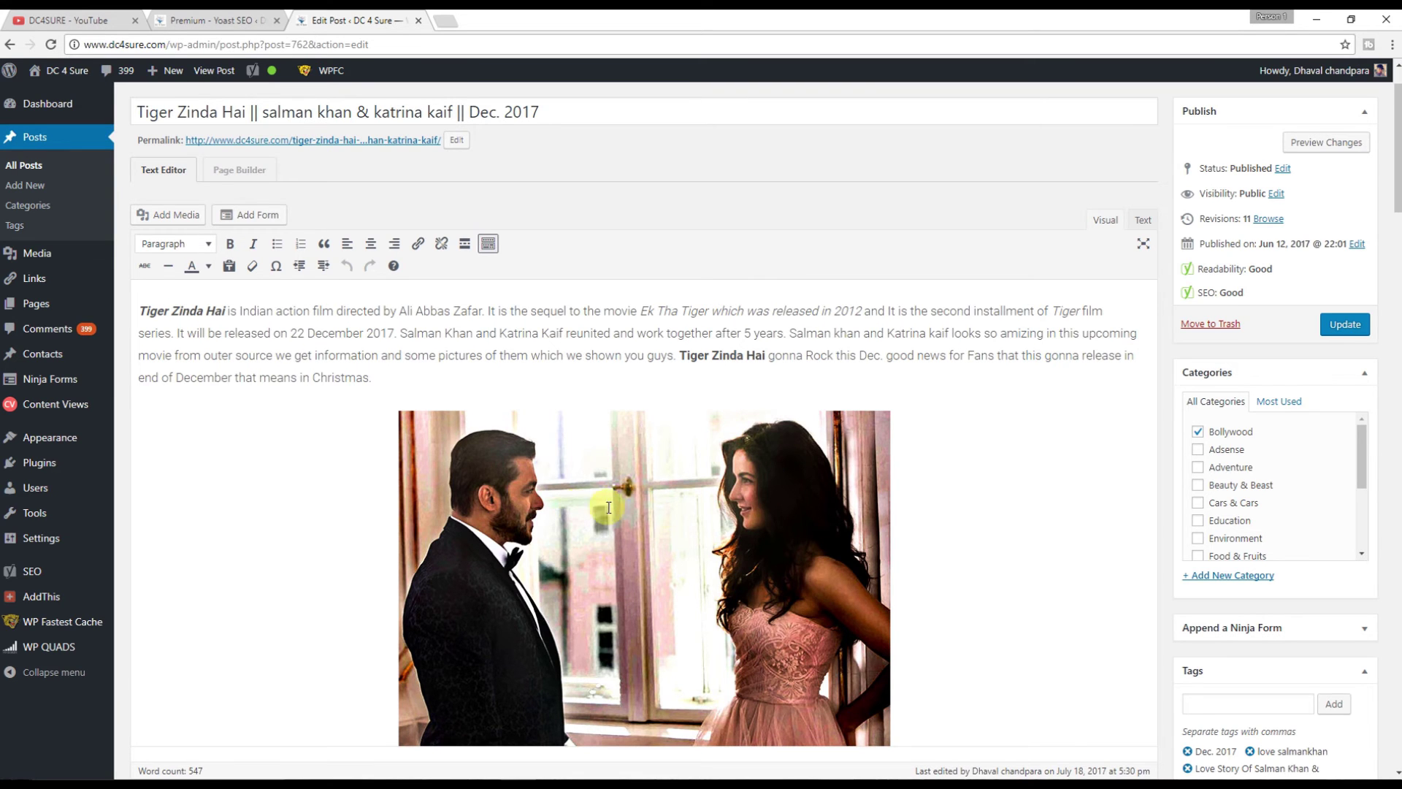
{"action": "scroll", "coordinate": [756, 520], "scroll_direction": "down", "scroll_amount": 1}
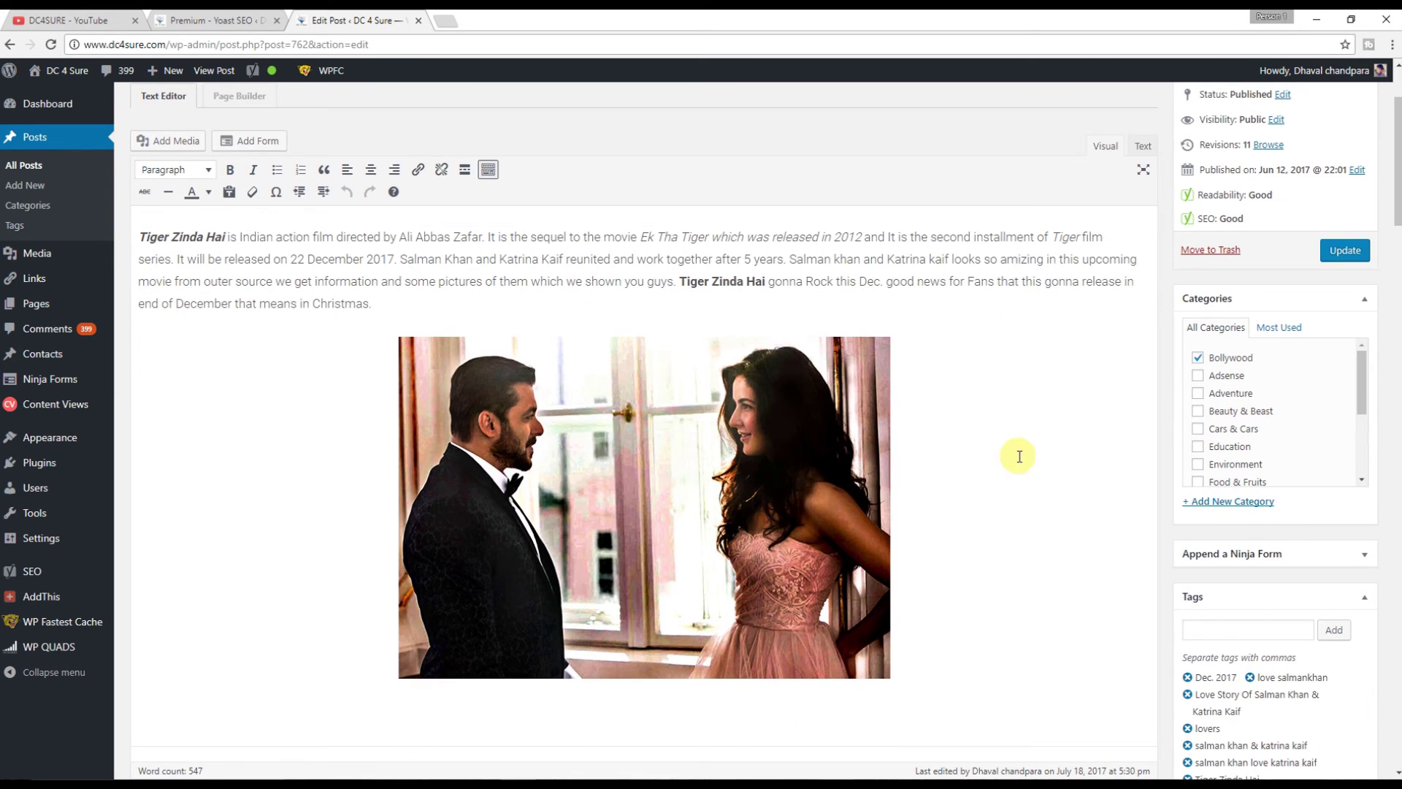
{"action": "scroll", "coordinate": [1019, 456], "scroll_direction": "up", "scroll_amount": 2}
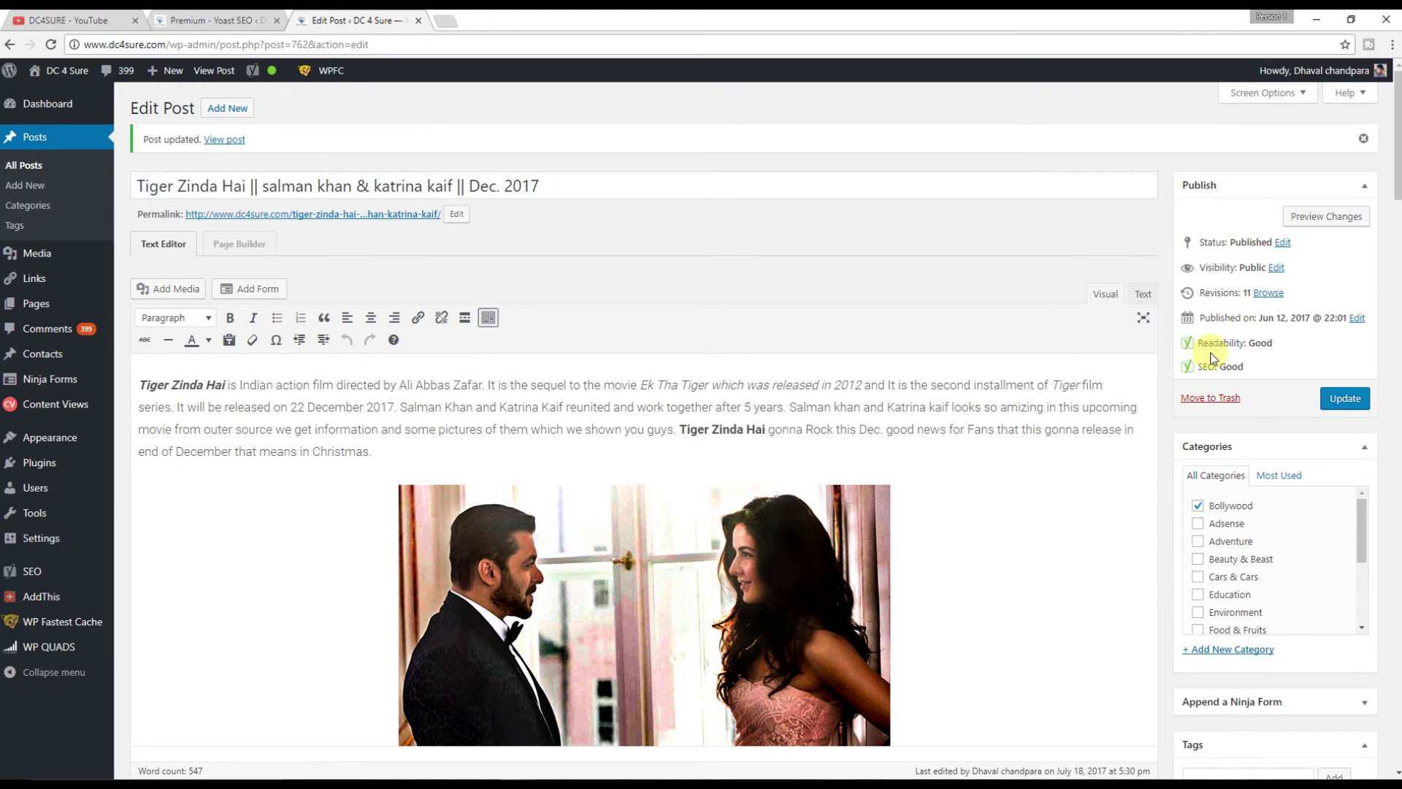
{"action": "triple_click", "coordinate": [1259, 346]}
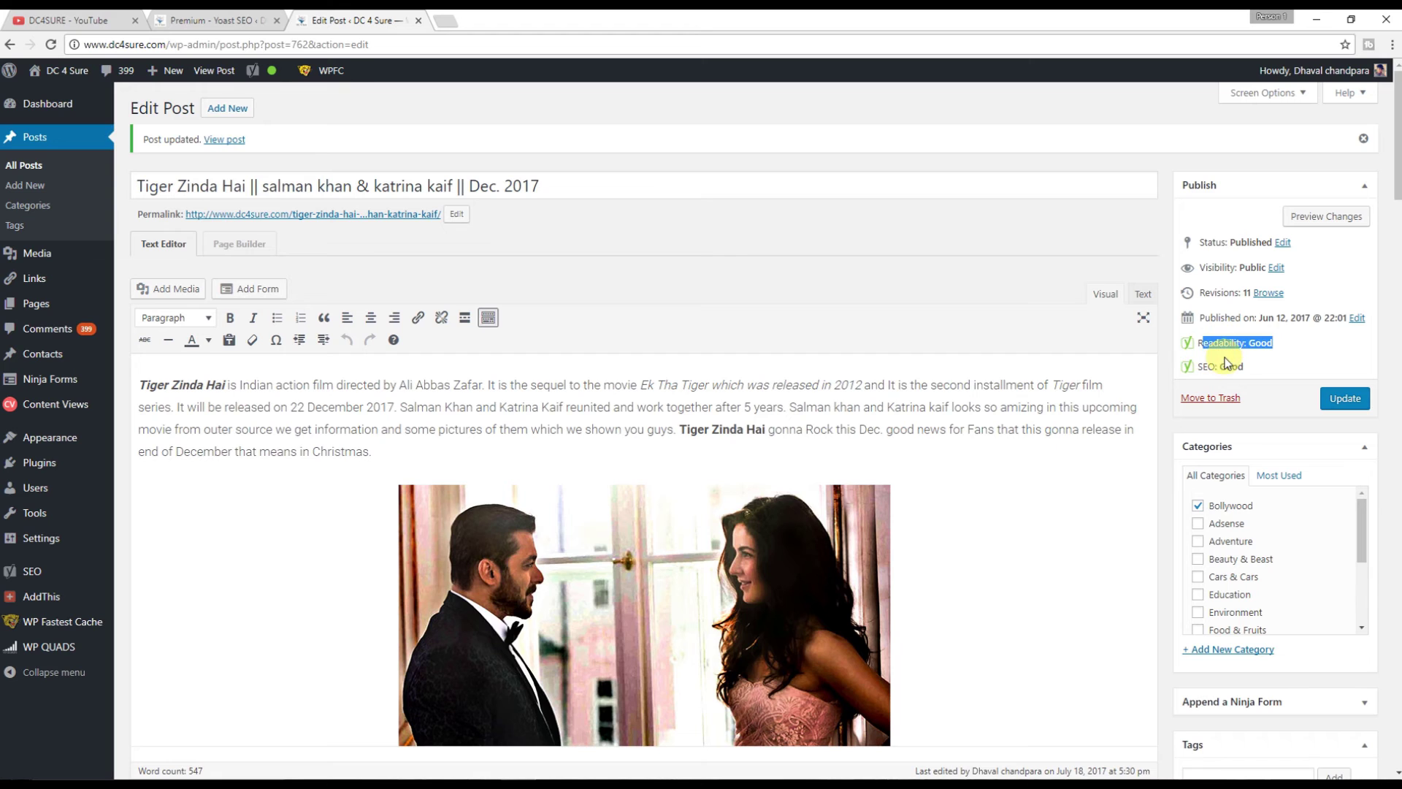
{"action": "left_click_drag", "start_coordinate": [1245, 367], "coordinate": [1191, 373]}
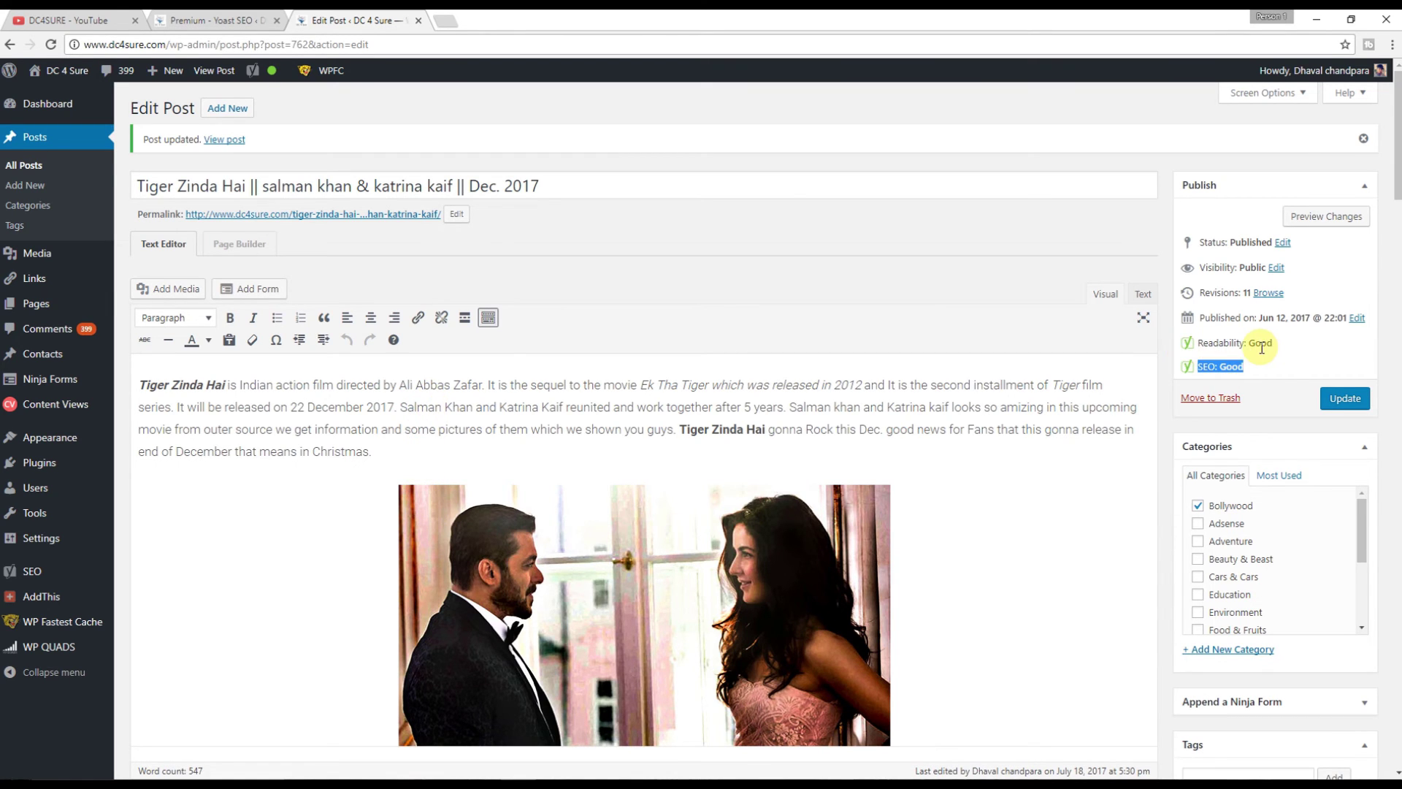
Find the Yoast SEO section below the post content and examine its snippet preview, focus keyword and analysis.
{"action": "scroll", "coordinate": [1081, 394], "scroll_direction": "down", "scroll_amount": 3}
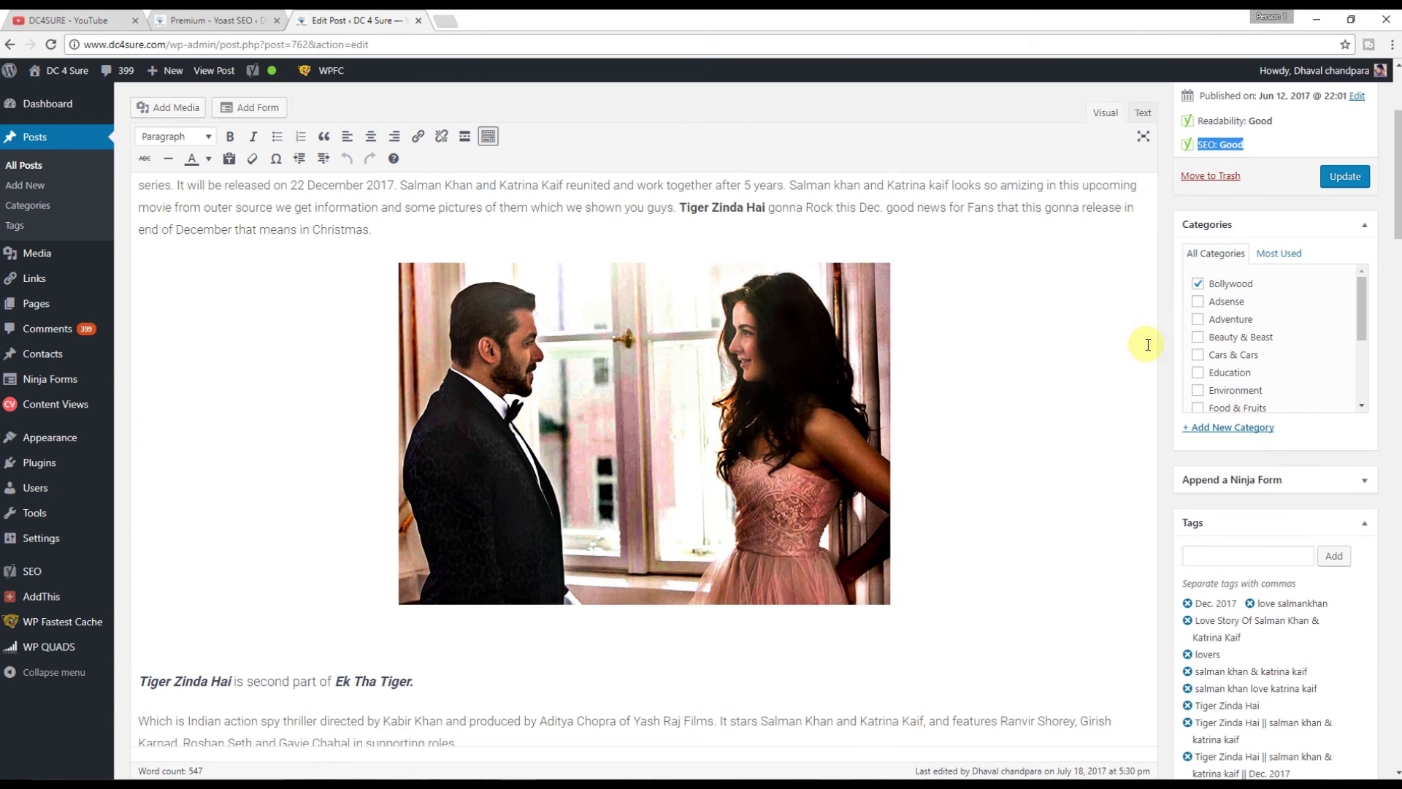
{"action": "scroll", "coordinate": [1183, 372], "scroll_direction": "down", "scroll_amount": 3}
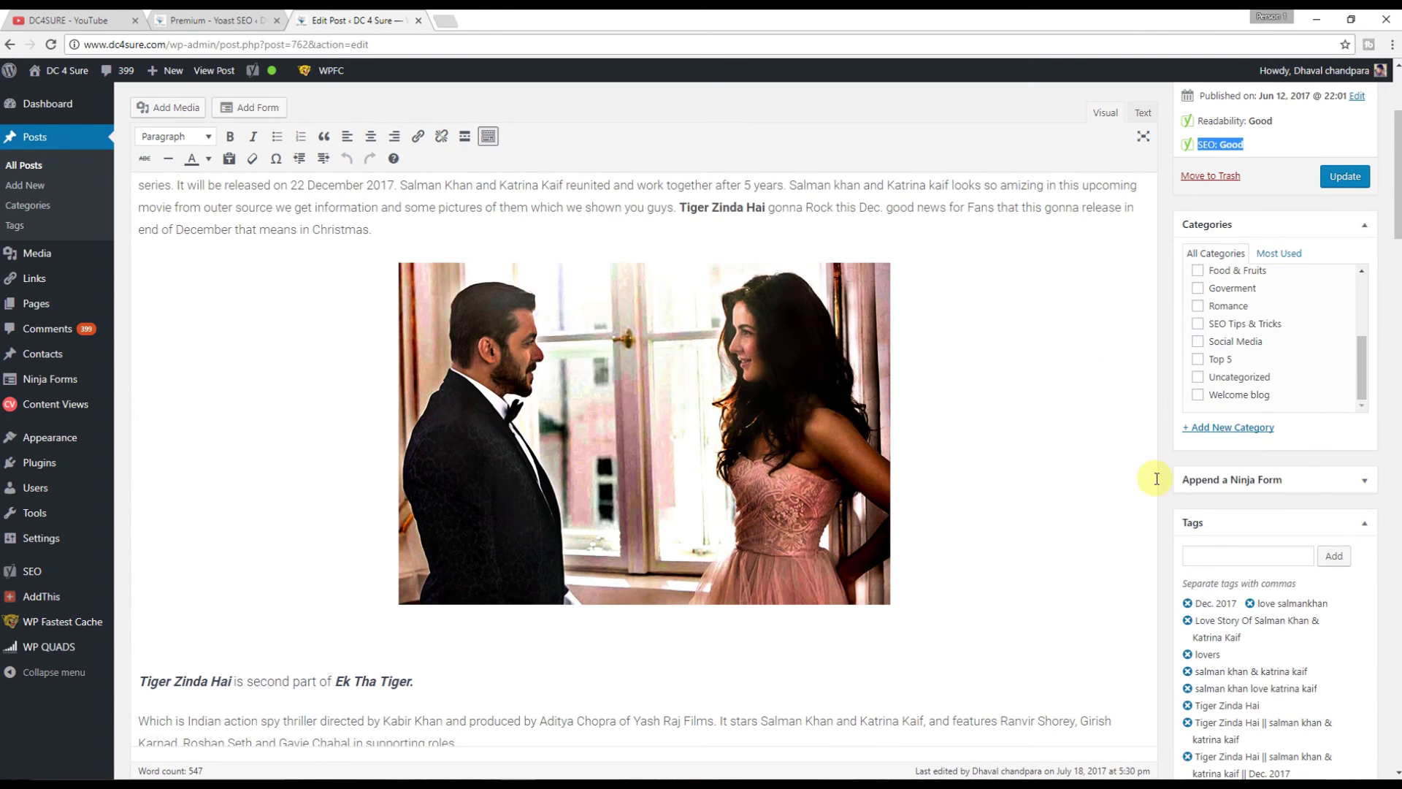
{"action": "scroll", "coordinate": [1169, 438], "scroll_direction": "down", "scroll_amount": 8}
{"action": "scroll", "coordinate": [730, 409], "scroll_direction": "down", "scroll_amount": 15}
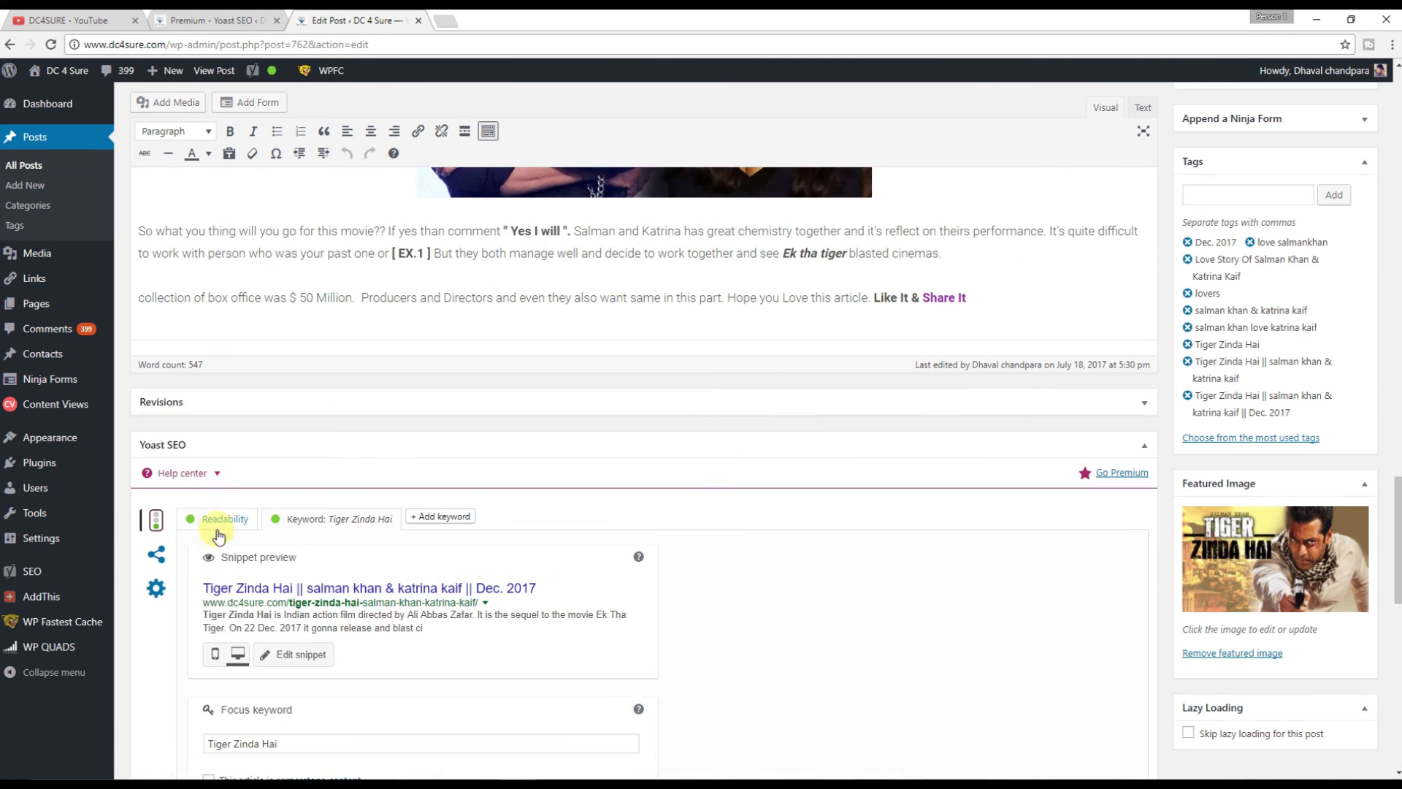
{"action": "scroll", "coordinate": [219, 438], "scroll_direction": "down", "scroll_amount": 2}
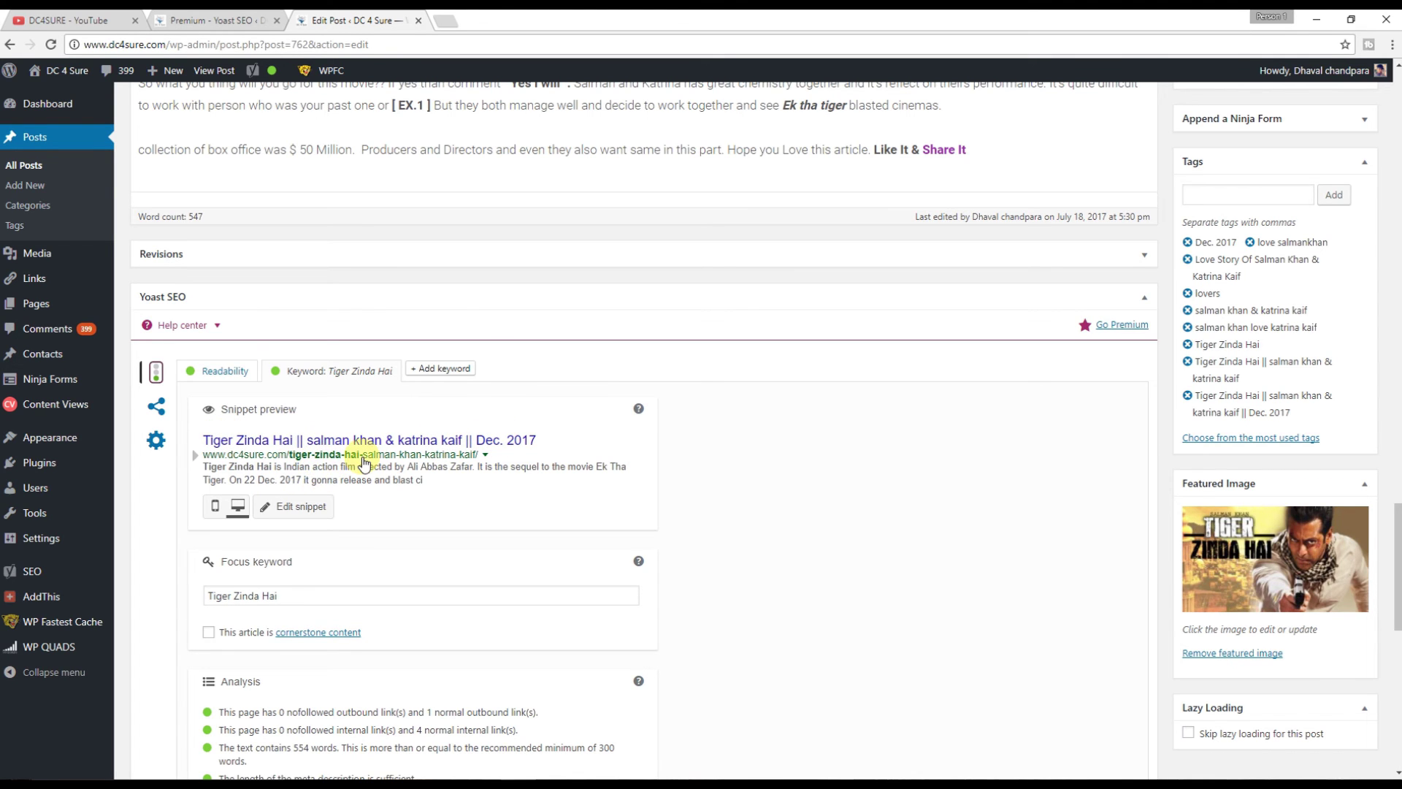
{"action": "scroll", "coordinate": [343, 467], "scroll_direction": "down", "scroll_amount": 1}
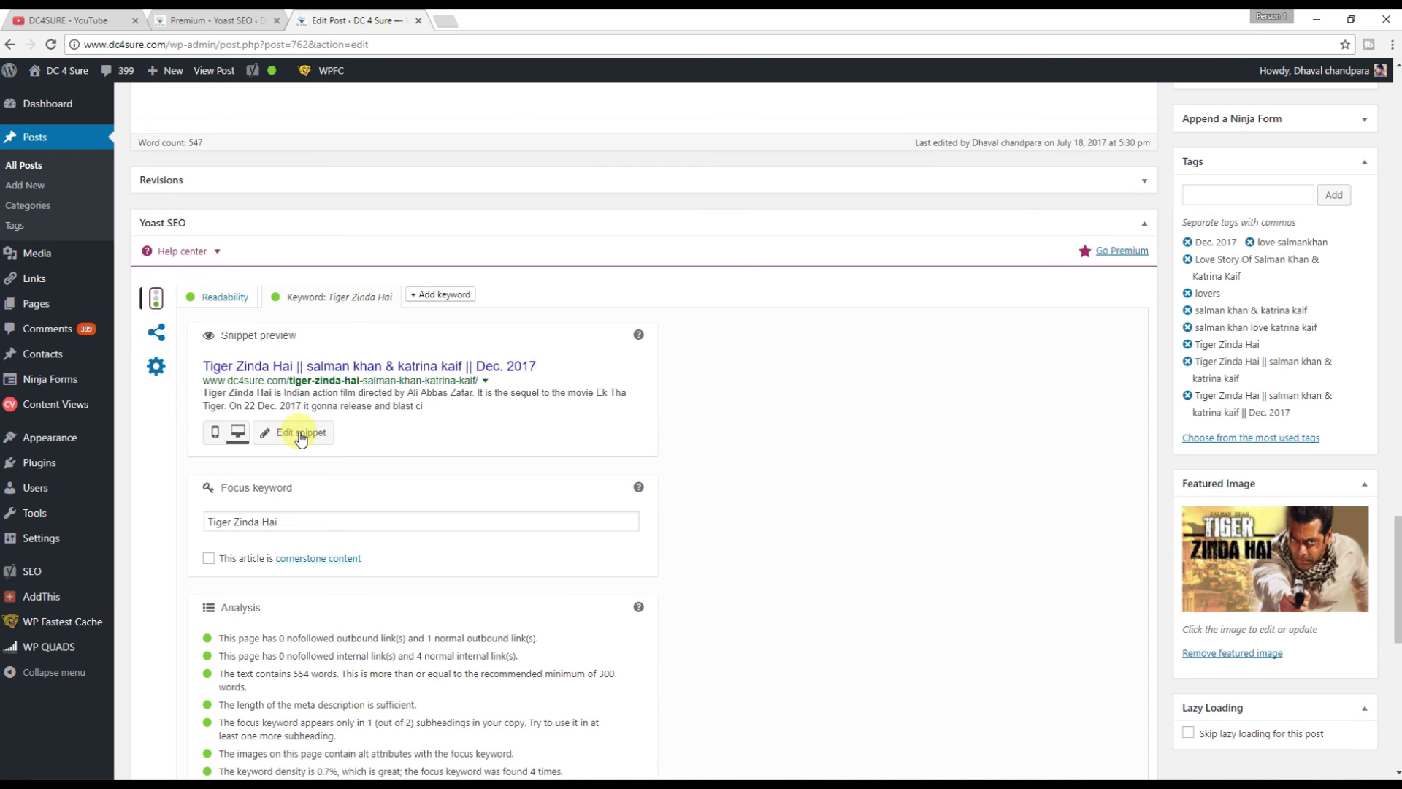
Open the snippet for editing and compare the focus keyword "Tiger Zinda Hai" with its use in the meta description and slug.
{"action": "left_click", "coordinate": [300, 433]}
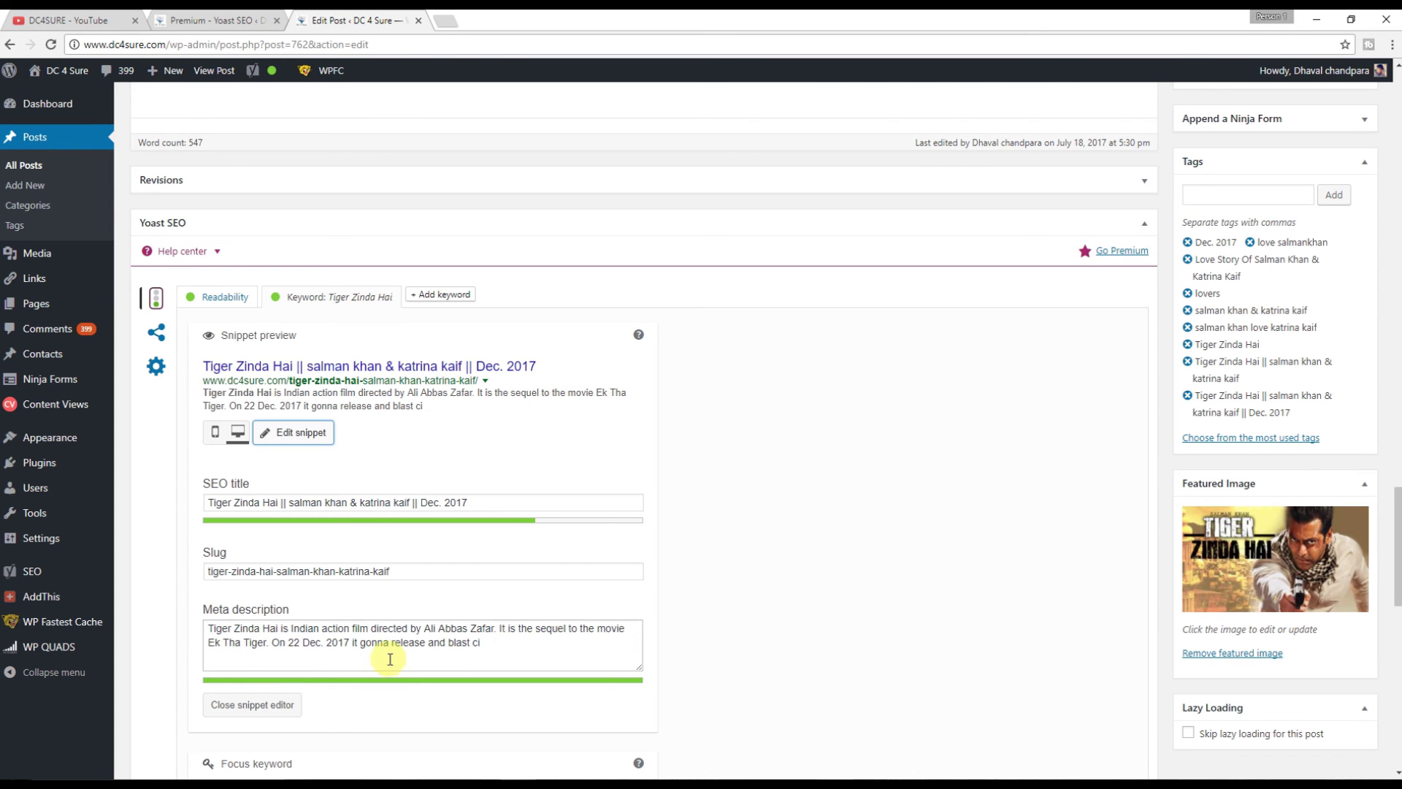
{"action": "scroll", "coordinate": [390, 659], "scroll_direction": "down", "scroll_amount": 2}
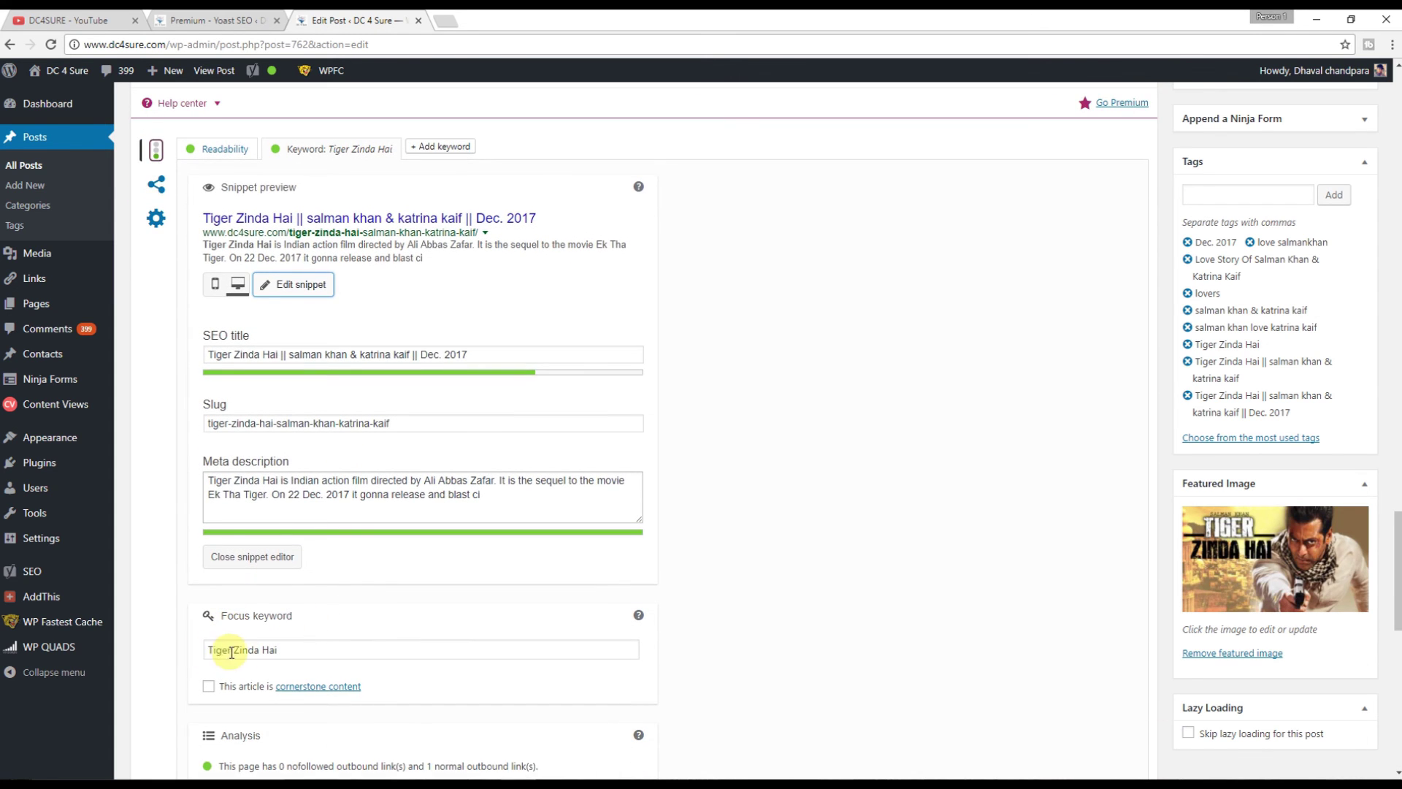
{"action": "left_click_drag", "start_coordinate": [296, 649], "coordinate": [194, 651]}
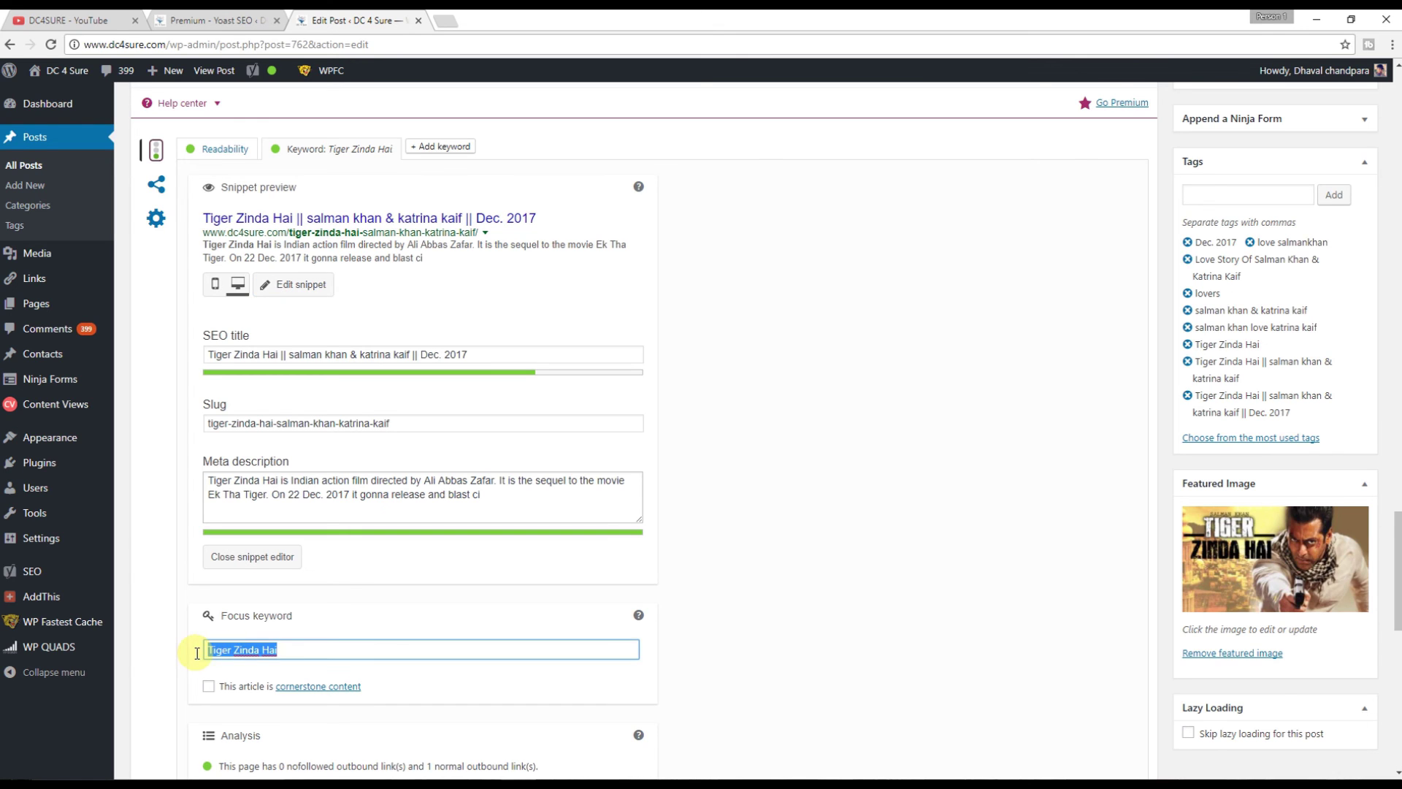
{"action": "left_click", "coordinate": [175, 609]}
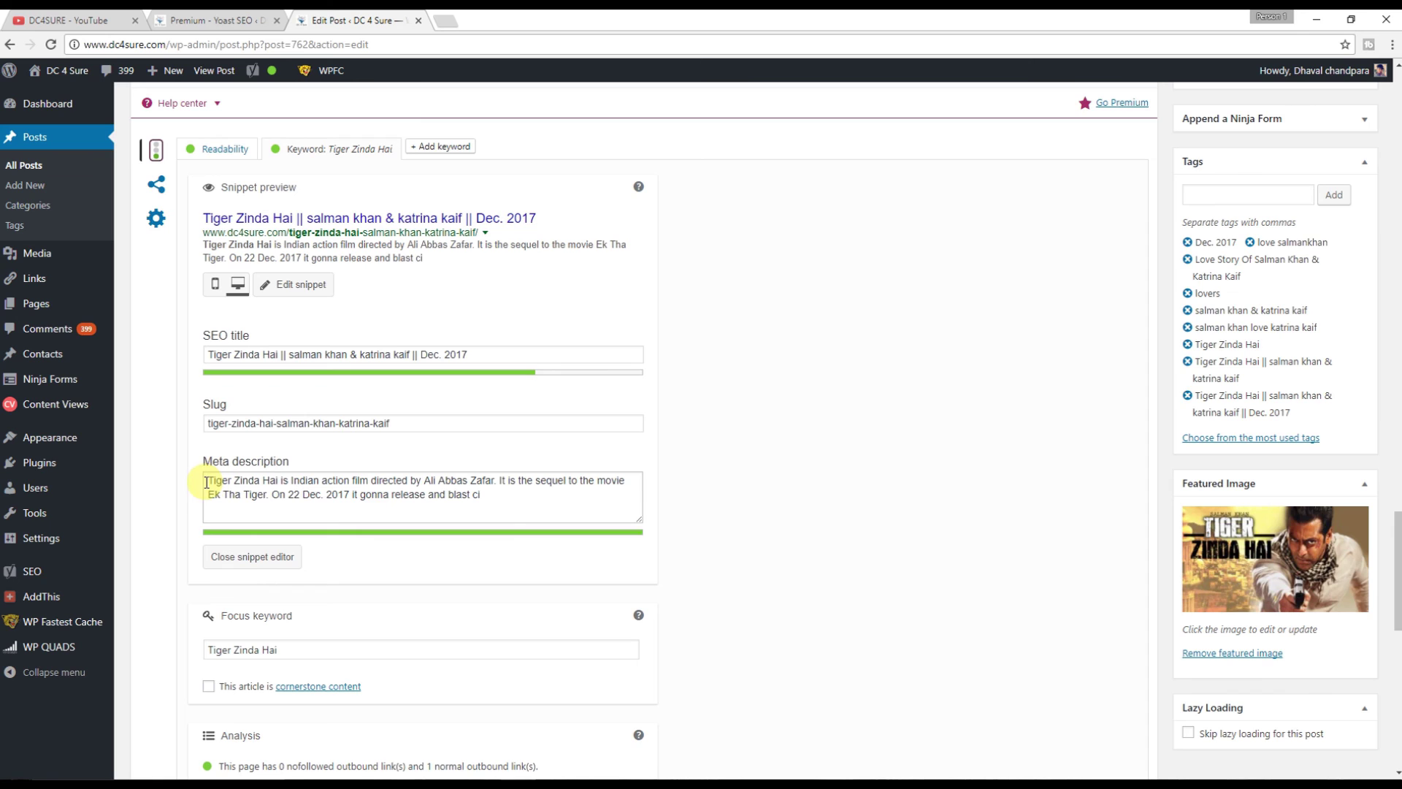
{"action": "left_click_drag", "start_coordinate": [210, 482], "coordinate": [278, 482]}
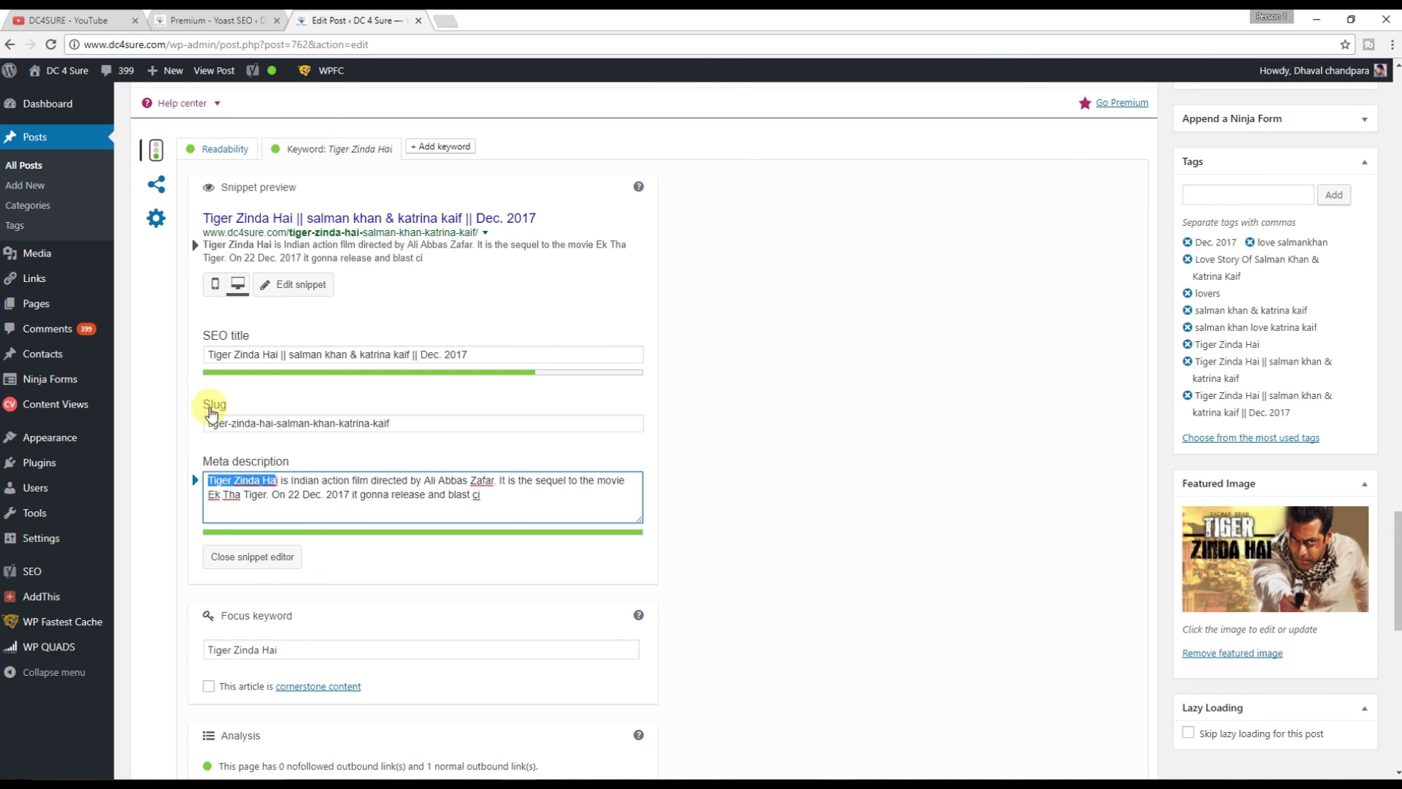
{"action": "left_click_drag", "start_coordinate": [214, 422], "coordinate": [242, 423]}
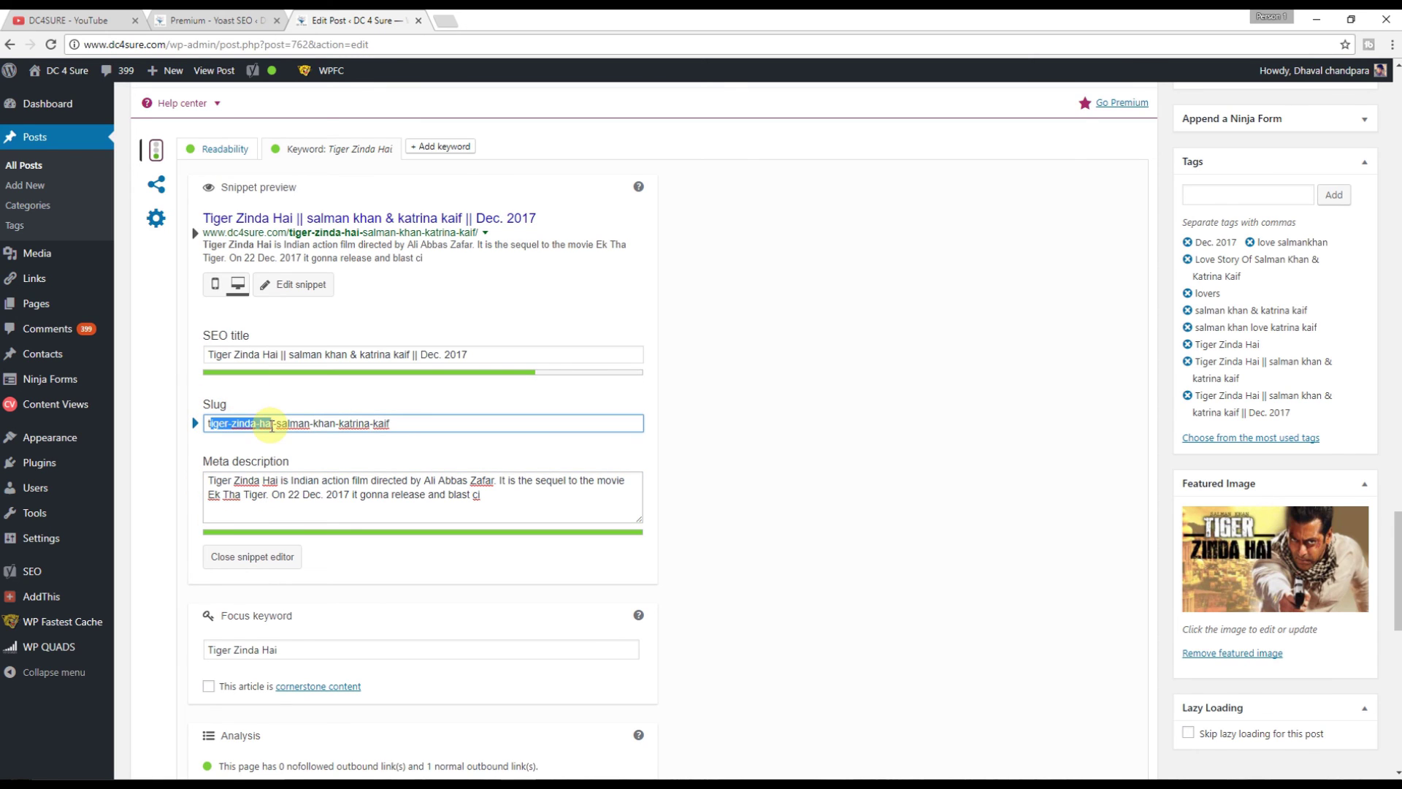
Highlight the focus keyword in the SEO title and examine the Yoast SEO analysis checklist below the focus keyword.
{"action": "left_click_drag", "start_coordinate": [209, 353], "coordinate": [249, 352]}
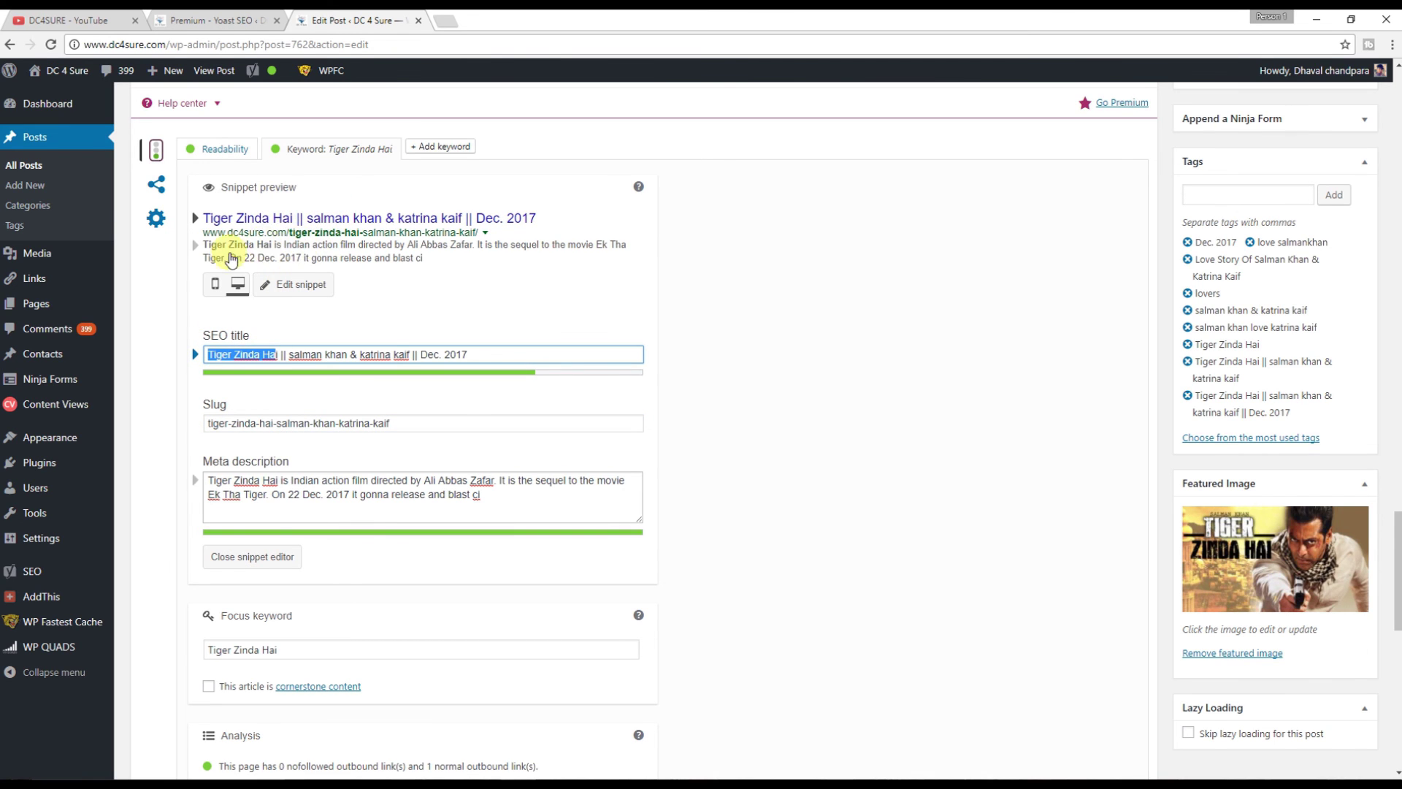
{"action": "scroll", "coordinate": [823, 292], "scroll_direction": "down", "scroll_amount": 1}
{"action": "scroll", "coordinate": [488, 229], "scroll_direction": "down", "scroll_amount": 3}
{"action": "scroll", "coordinate": [366, 229], "scroll_direction": "up", "scroll_amount": 6}
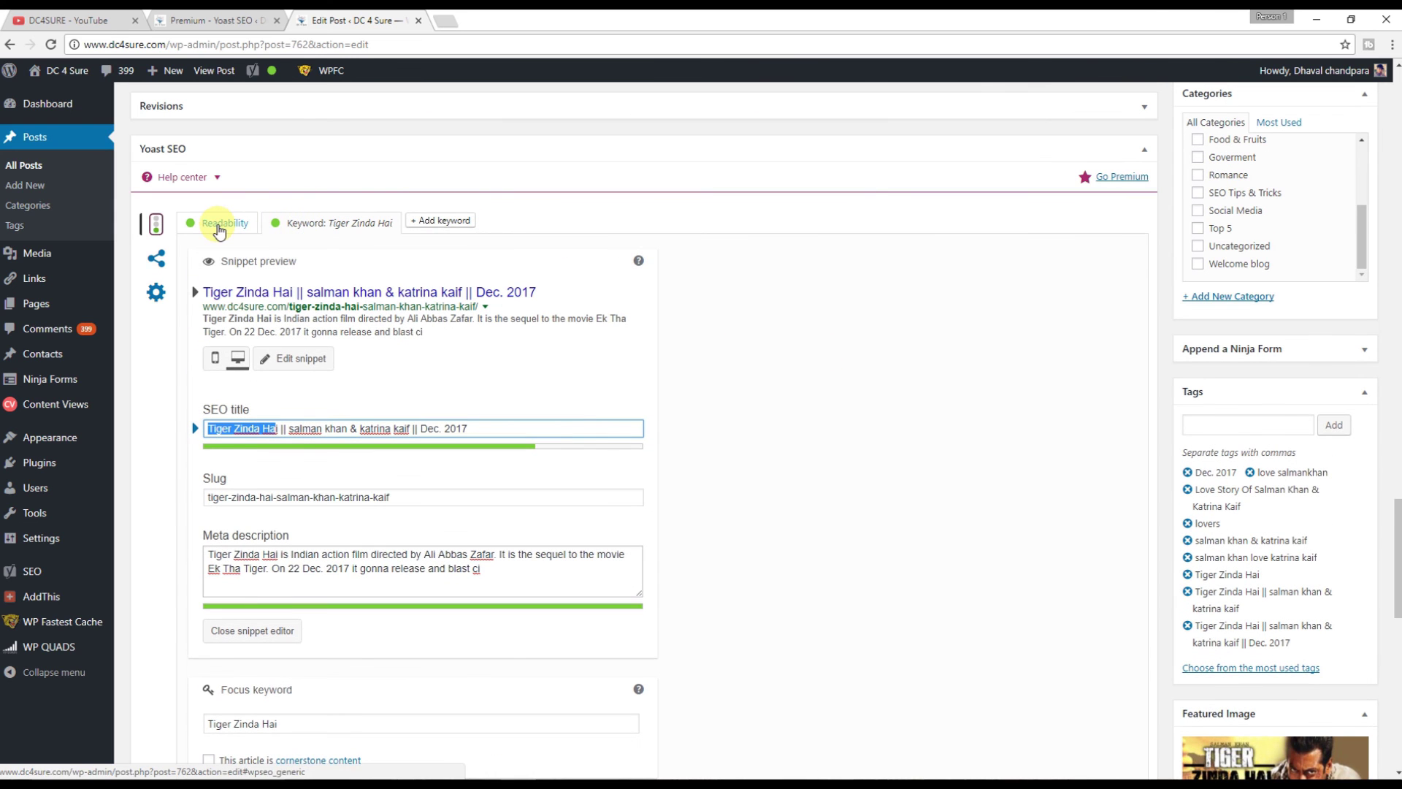
{"action": "scroll", "coordinate": [839, 392], "scroll_direction": "down", "scroll_amount": 6}
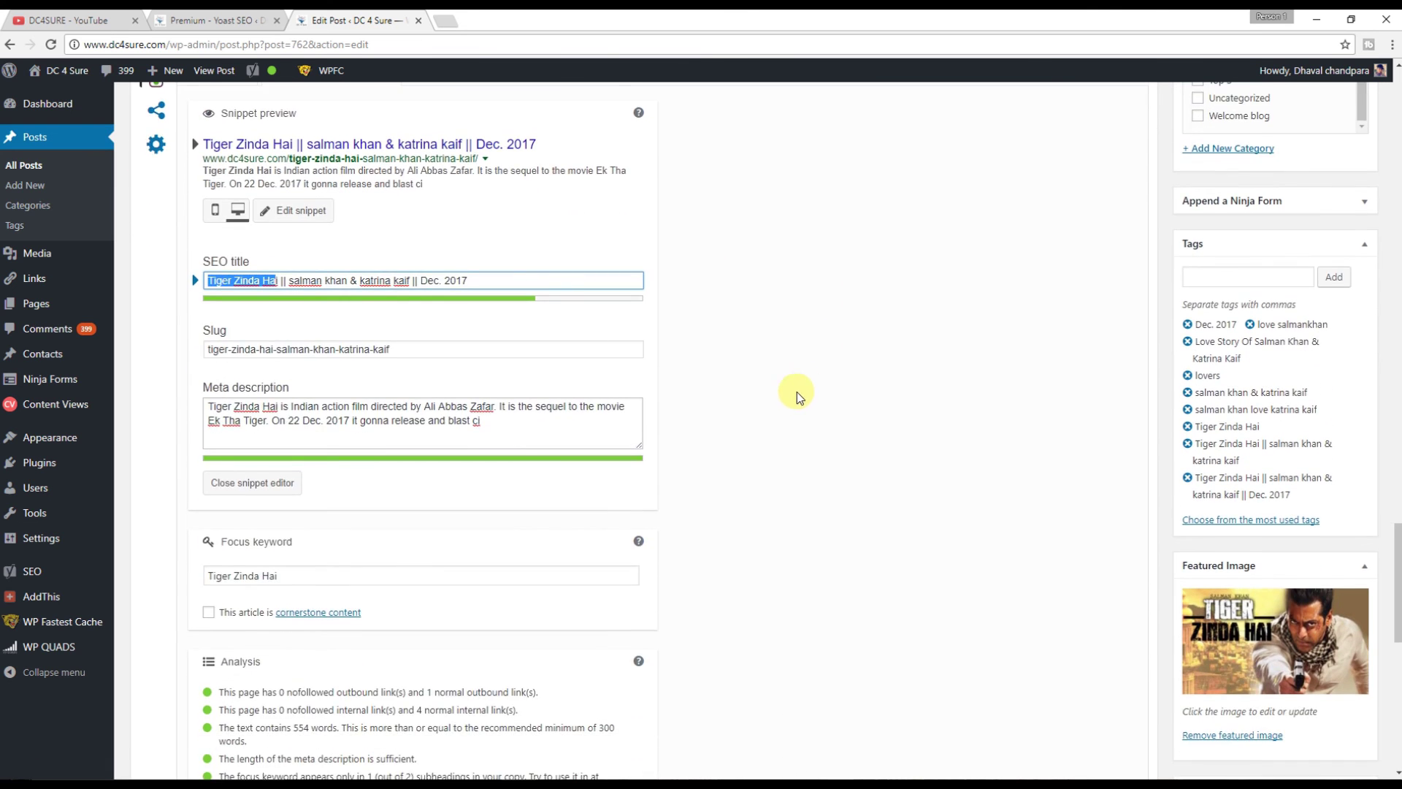
{"action": "scroll", "coordinate": [503, 400], "scroll_direction": "down", "scroll_amount": 6}
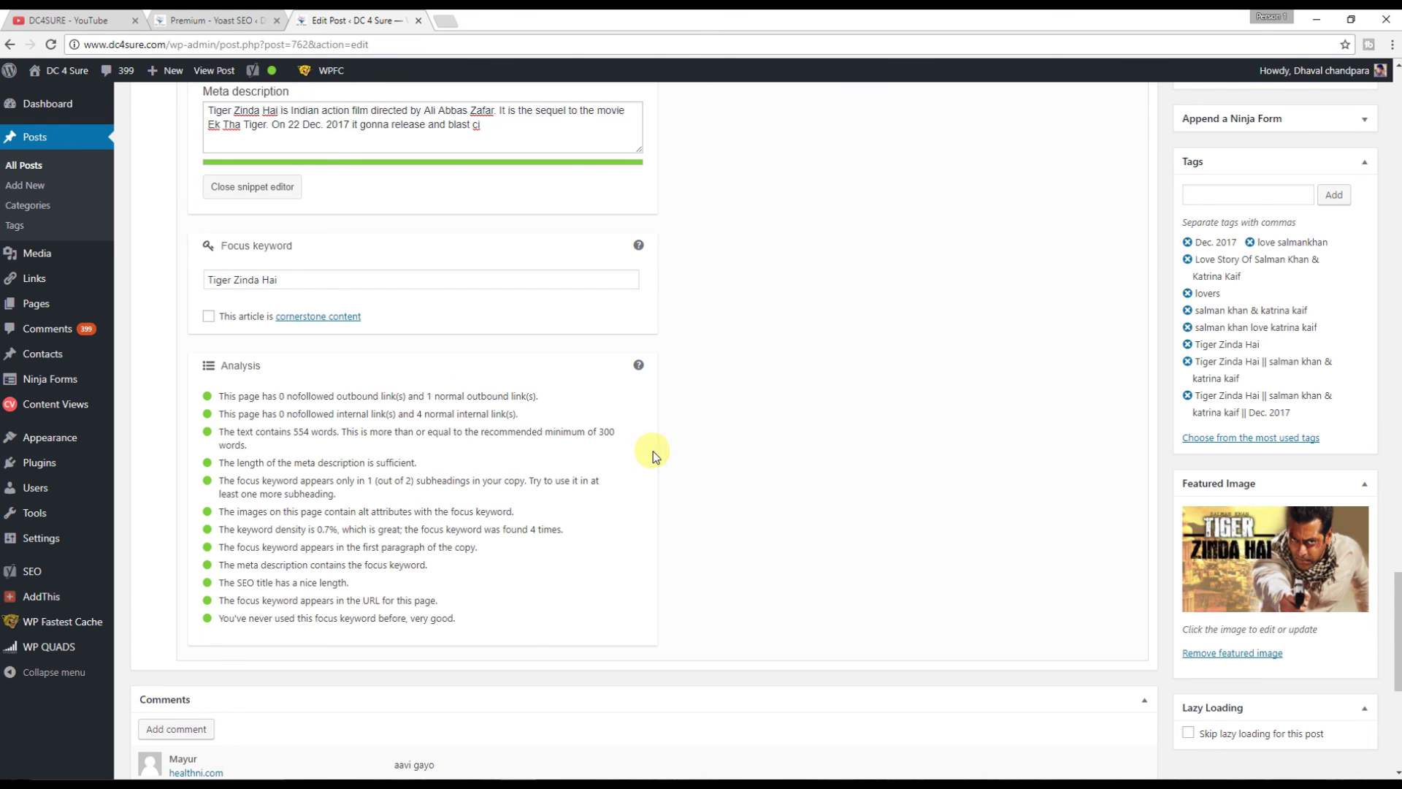
{"action": "scroll", "coordinate": [652, 454], "scroll_direction": "down", "scroll_amount": 6}
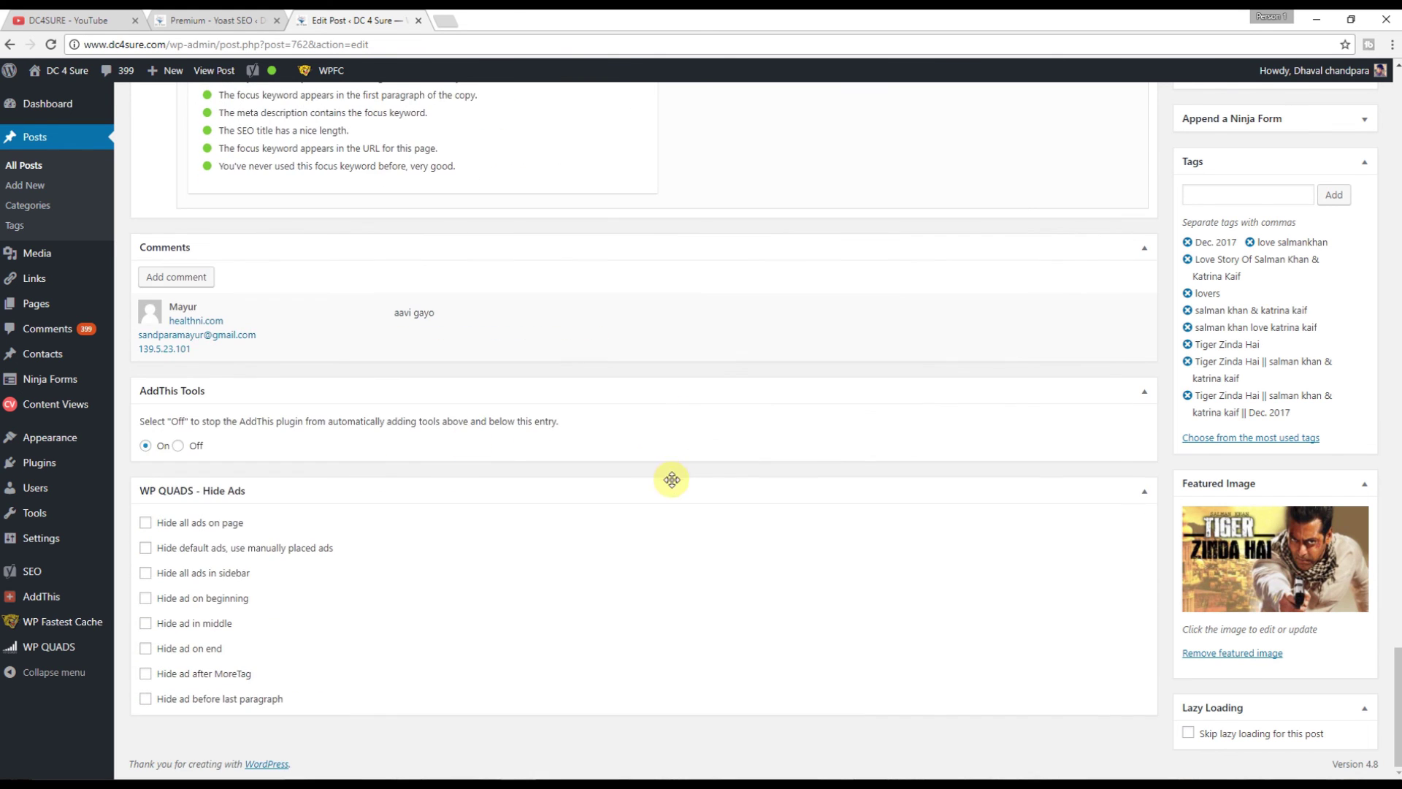
Review the post's body text, images and "Love Story Of Salman Khan & Katrina Kaif" subheading, back up to its opening paragraphs.
{"action": "scroll", "coordinate": [671, 479], "scroll_direction": "up", "scroll_amount": 15}
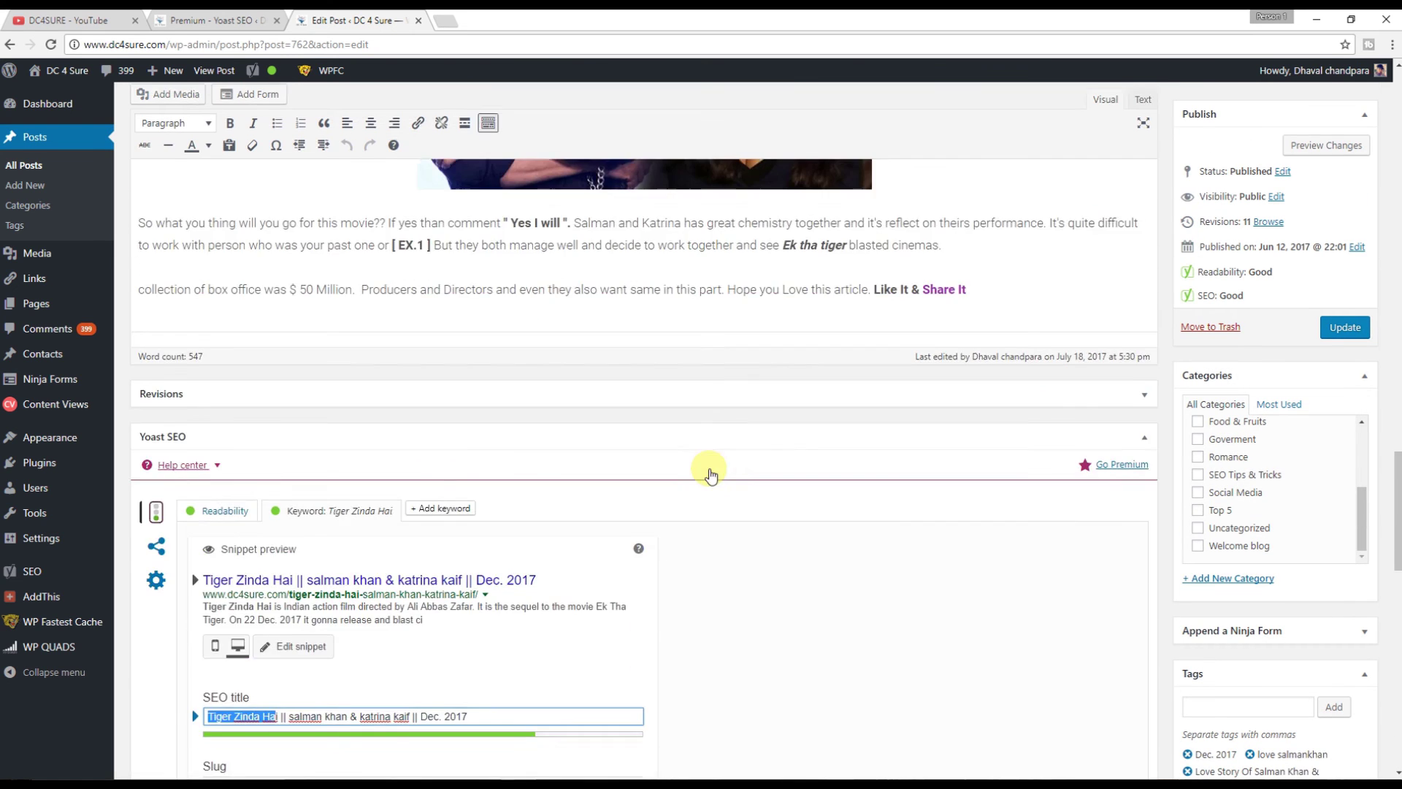
{"action": "scroll", "coordinate": [711, 476], "scroll_direction": "up", "scroll_amount": 10}
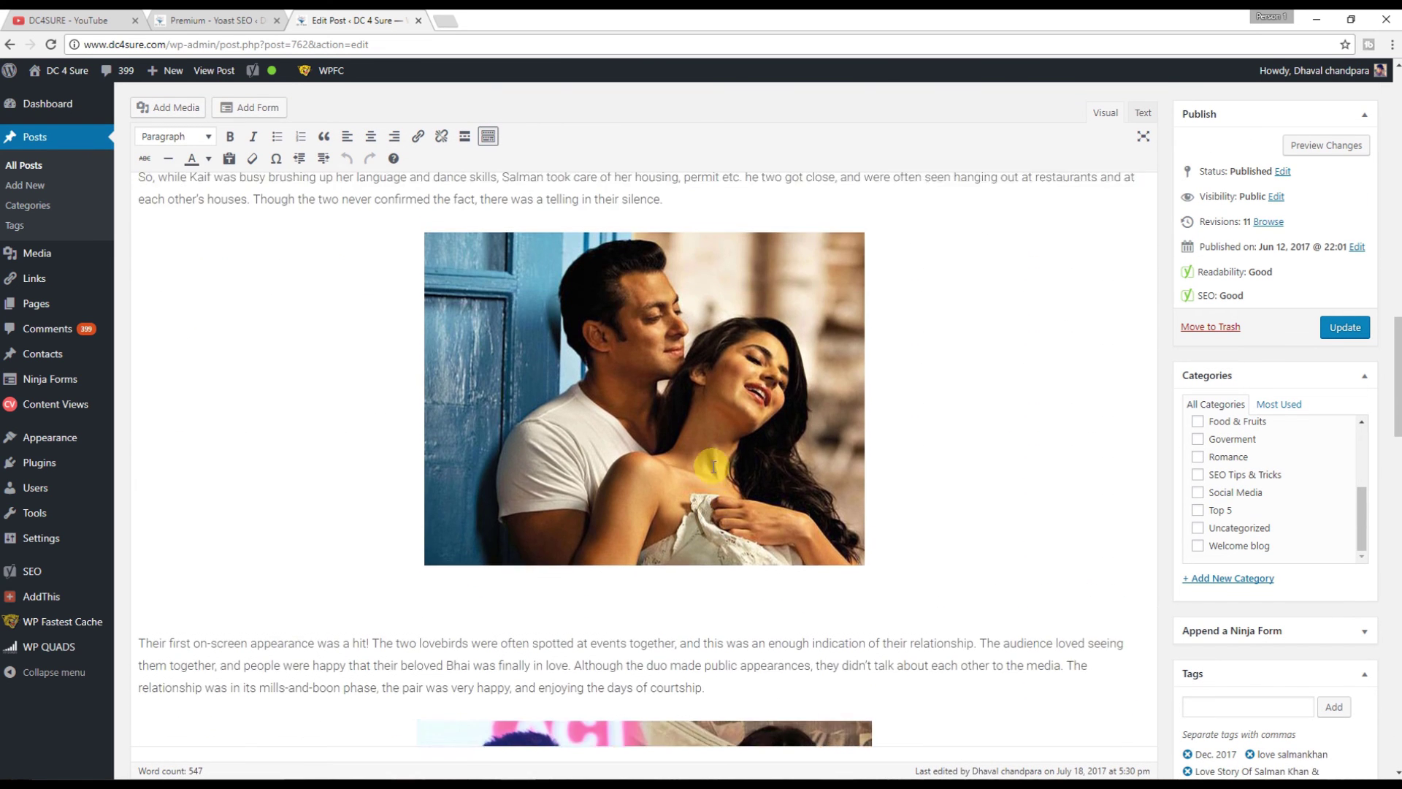
{"action": "scroll", "coordinate": [713, 466], "scroll_direction": "up", "scroll_amount": 4}
{"action": "scroll", "coordinate": [715, 466], "scroll_direction": "up", "scroll_amount": 4}
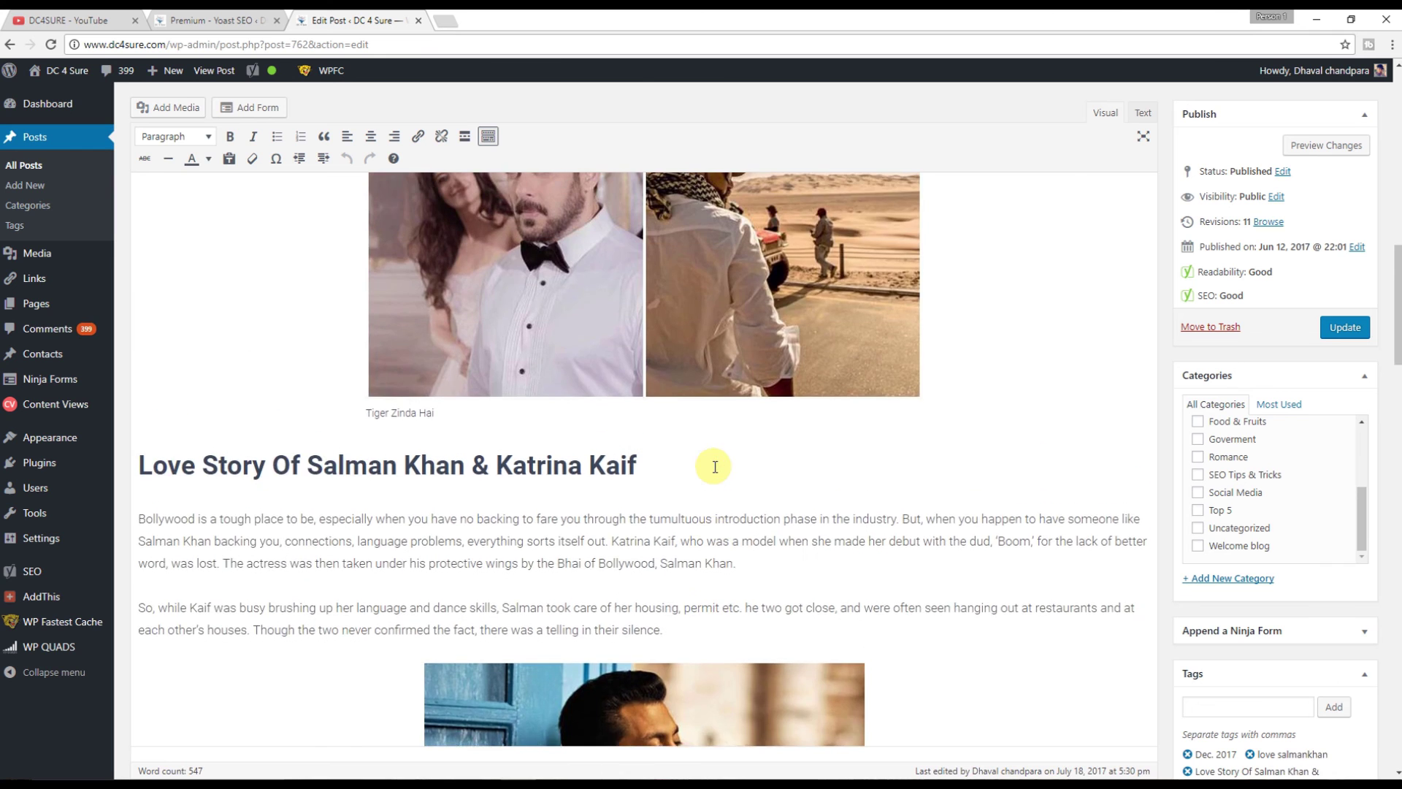
{"action": "scroll", "coordinate": [775, 455], "scroll_direction": "up", "scroll_amount": 2}
{"action": "scroll", "coordinate": [775, 456], "scroll_direction": "up", "scroll_amount": 1}
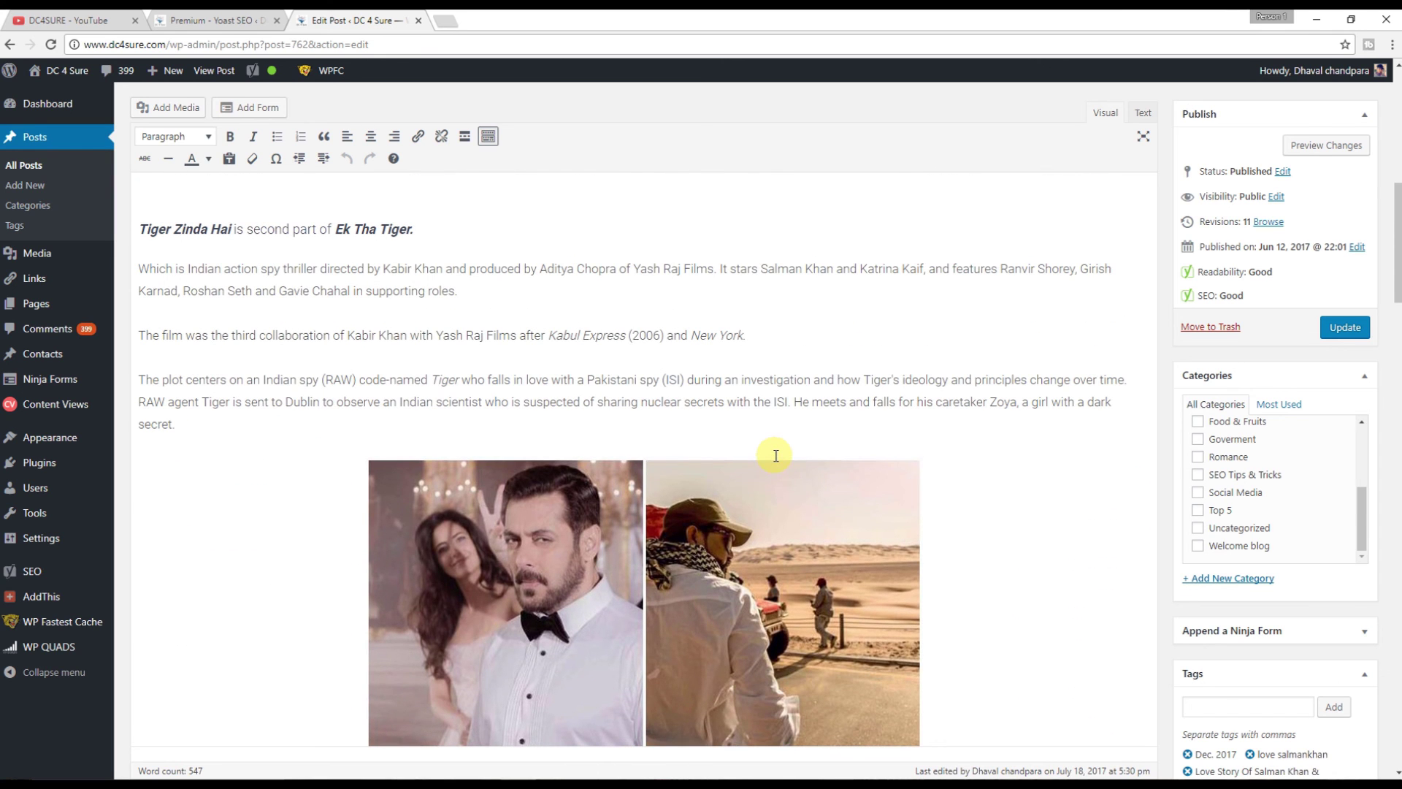